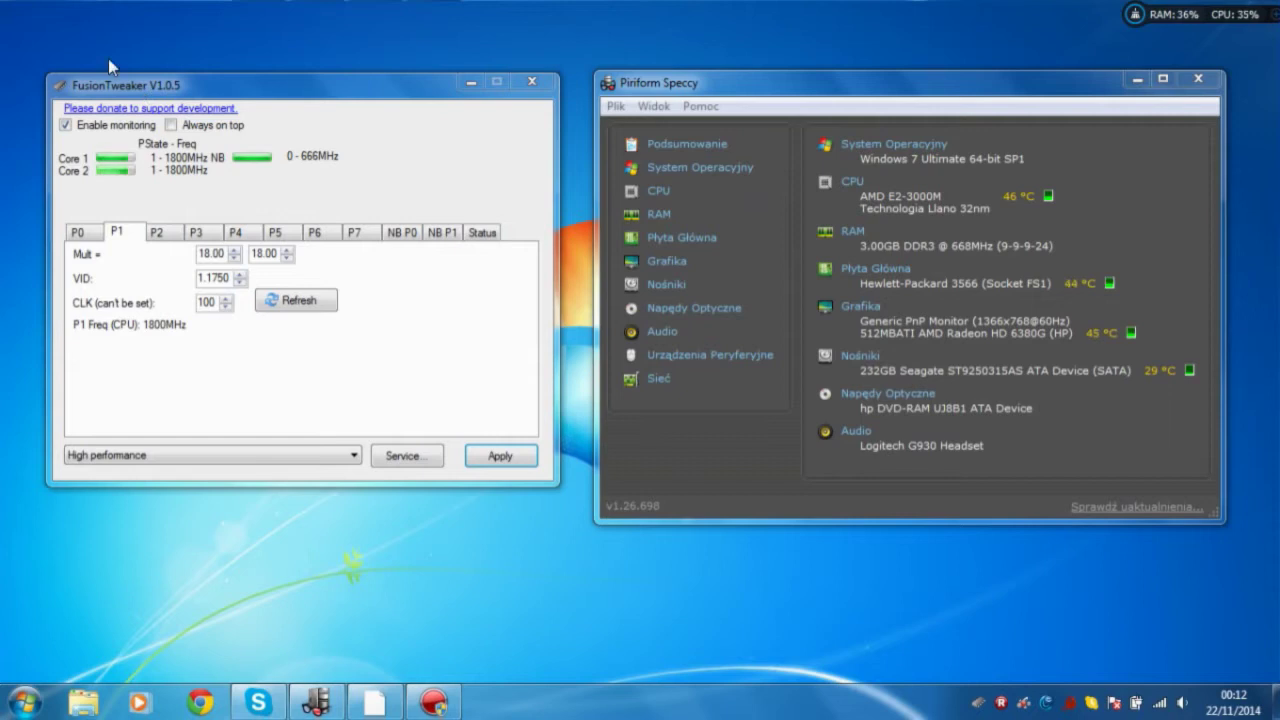
drag(19, 40, 578, 549)
key(Escape)
- Open the CPU details in Speccy and check each core's clock, multiplier and temperature
drag(859, 196, 1008, 209)
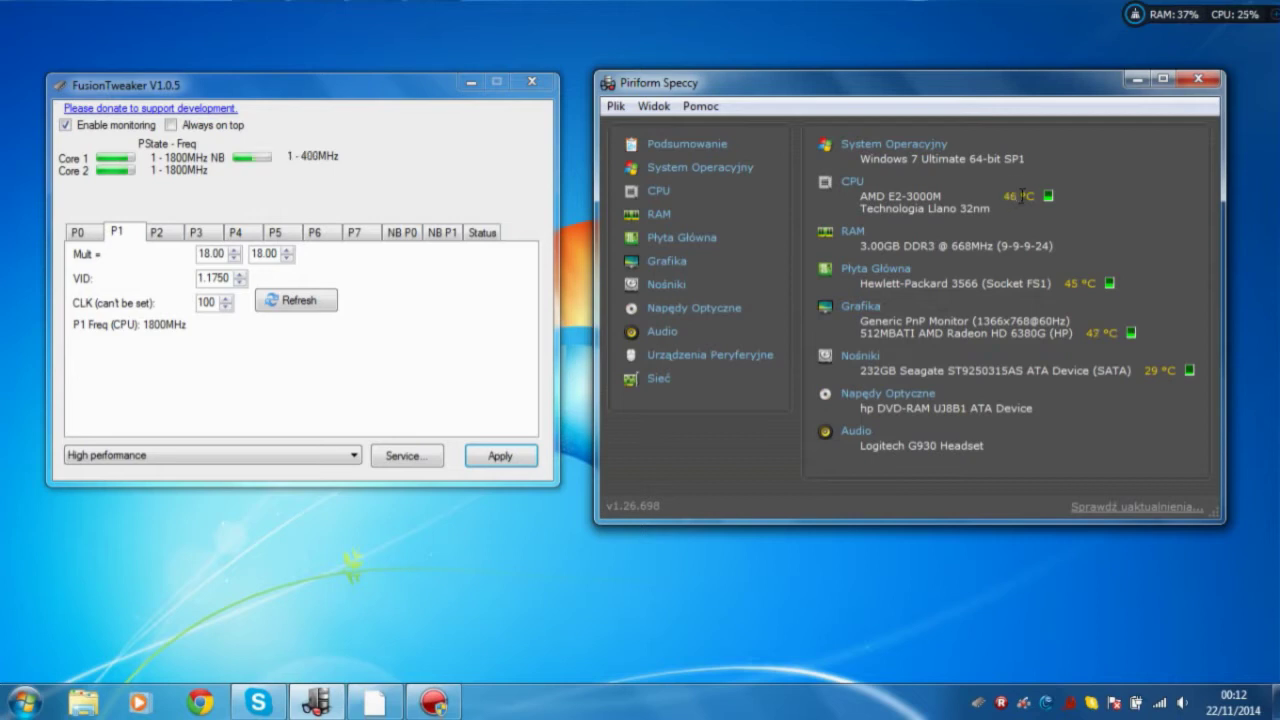
click(835, 182)
scroll(946, 225, down, 5)
drag(956, 469, 1022, 469)
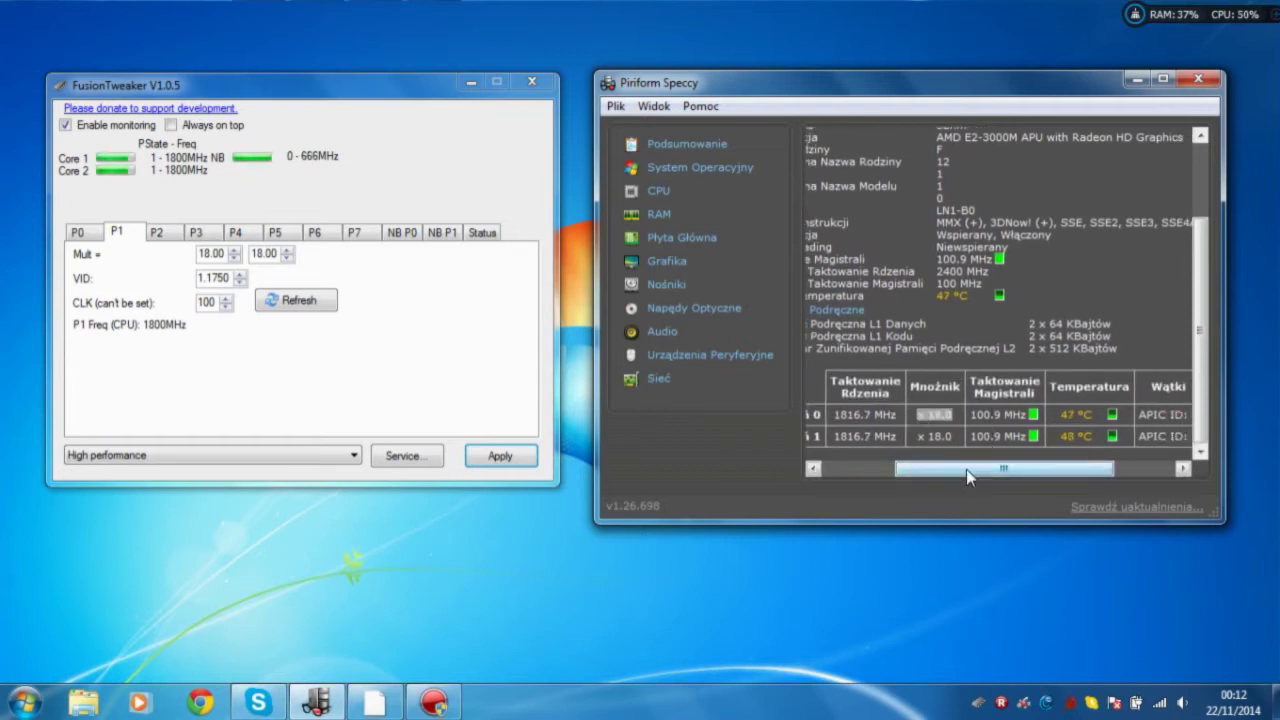
drag(932, 469, 906, 463)
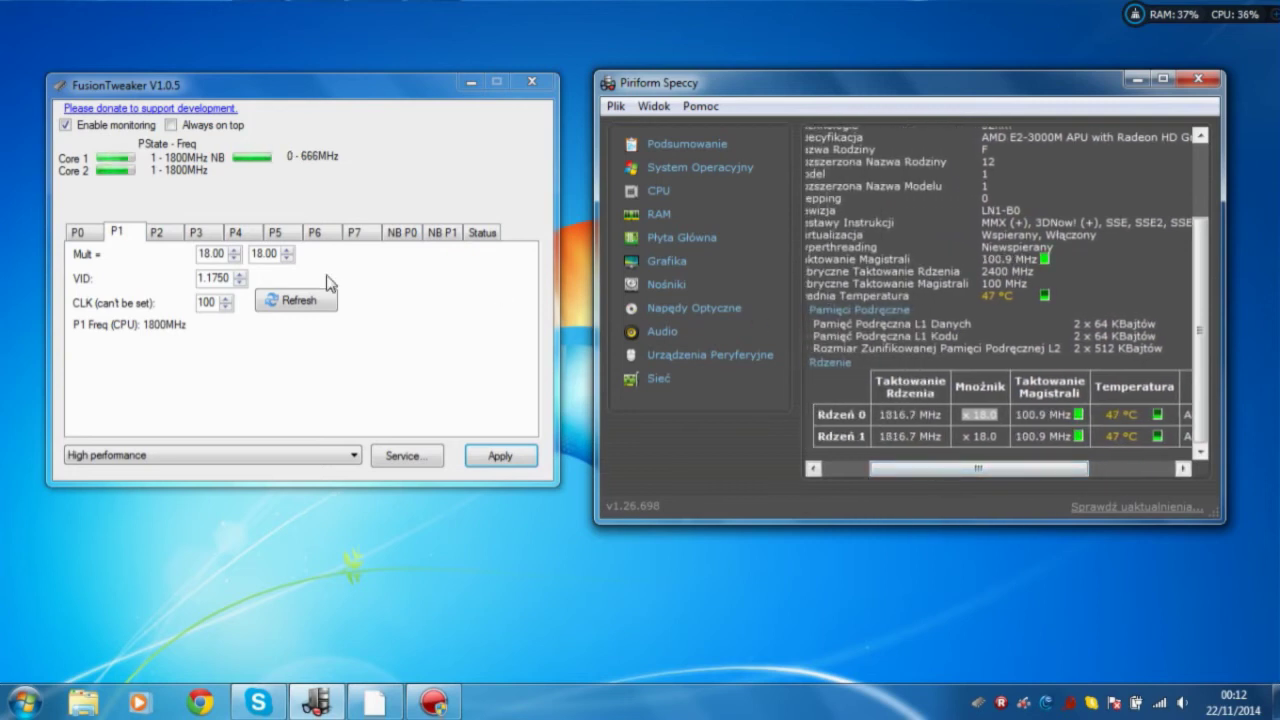
- Compare the multiplier and VID settings of the P0 and P1 states in FusionTweaker
click(268, 390)
click(82, 236)
click(106, 237)
drag(198, 278, 224, 278)
click(228, 278)
click(84, 240)
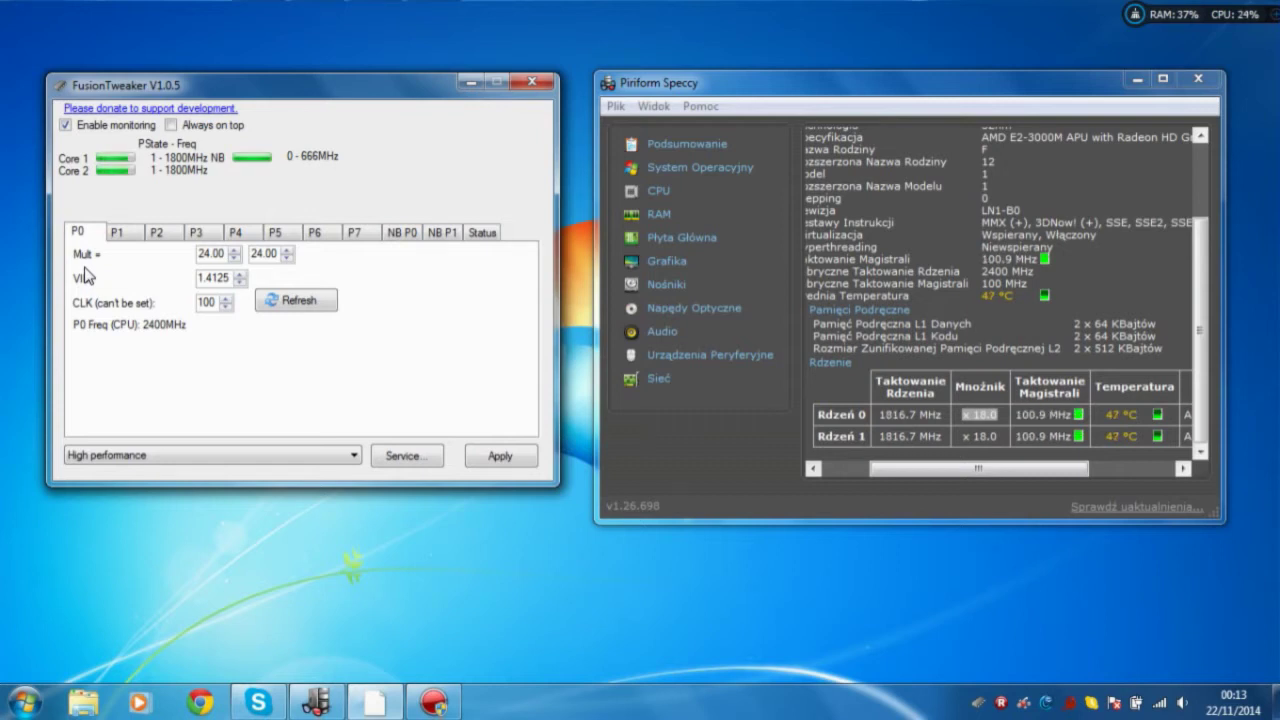
click(117, 234)
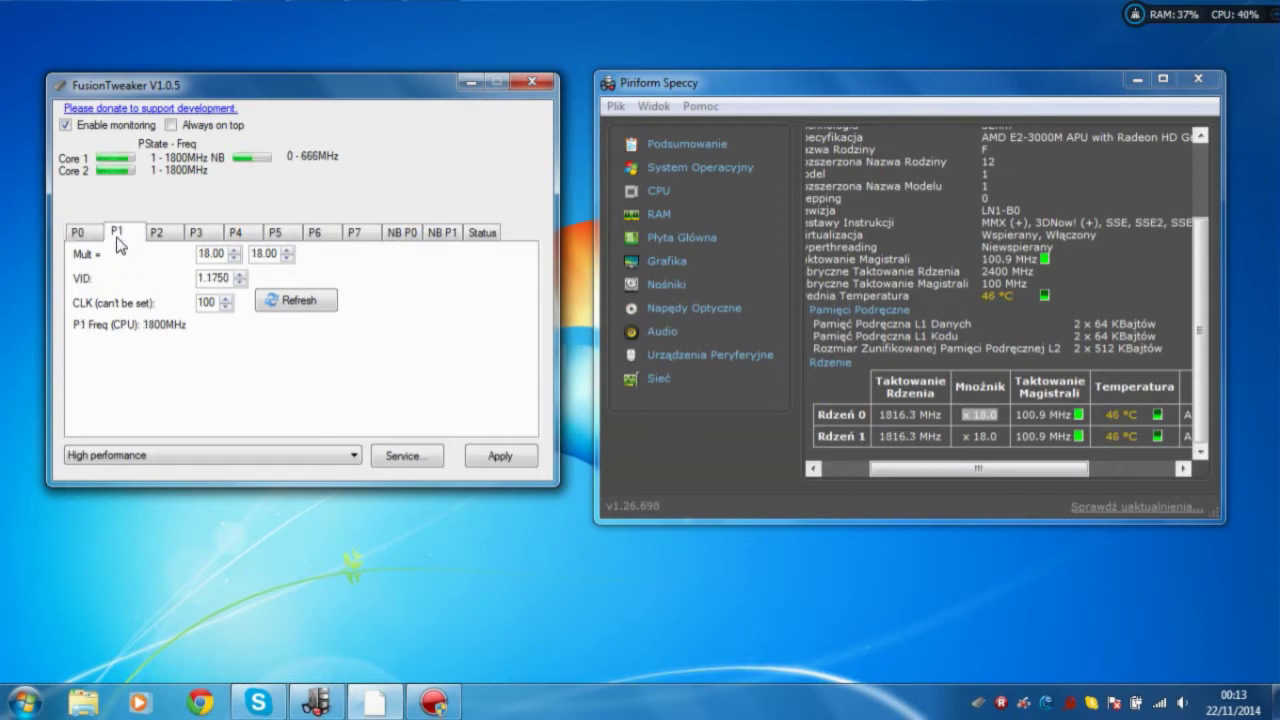
- Raise the VID of the P1 state to 1.4125
click(237, 274)
click(237, 274)
click(237, 274)
click(237, 274)
click(238, 274)
click(238, 274)
click(238, 274)
double_click(225, 277)
key(Left)
key(Right)
- Raise the P1 multiplier to 24.00 and apply the P1 settings to the processor
click(233, 250)
click(233, 250)
click(233, 250)
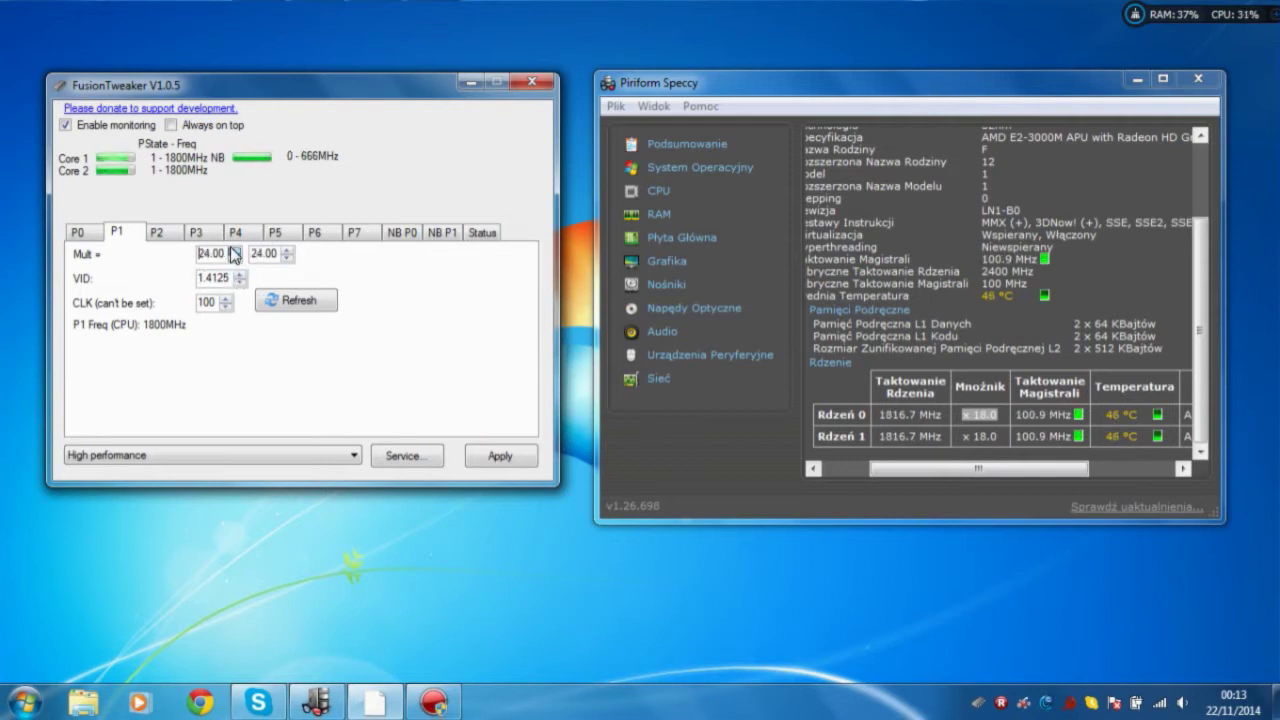
click(500, 455)
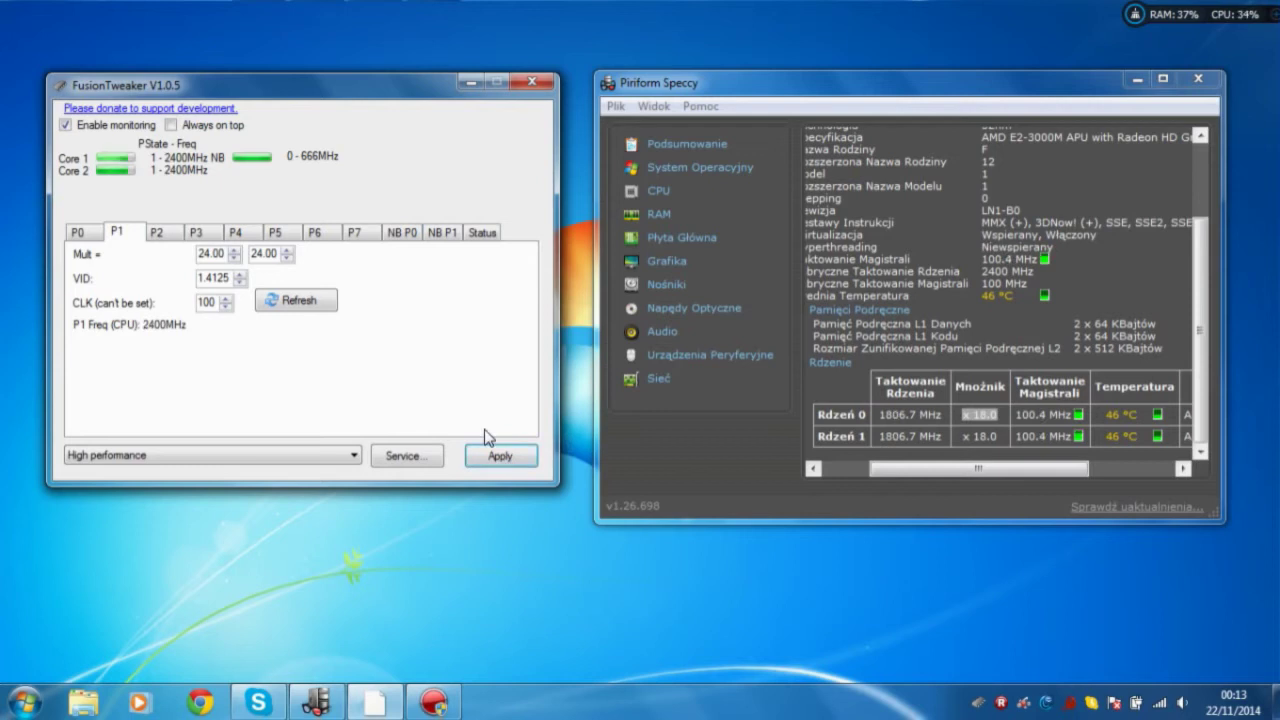
- Raise the P1 multiplier to 30.00 and apply it
click(233, 251)
click(233, 251)
click(233, 251)
click(233, 251)
click(233, 251)
click(233, 251)
click(233, 251)
click(233, 258)
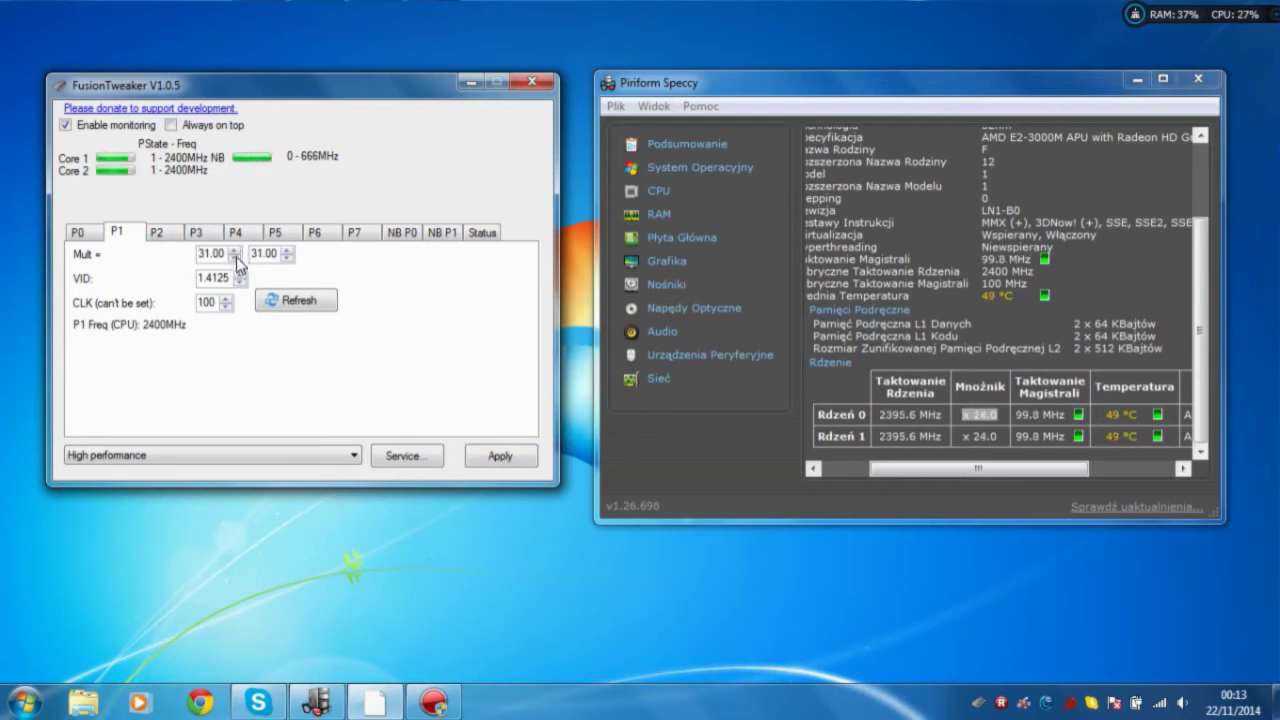
click(486, 455)
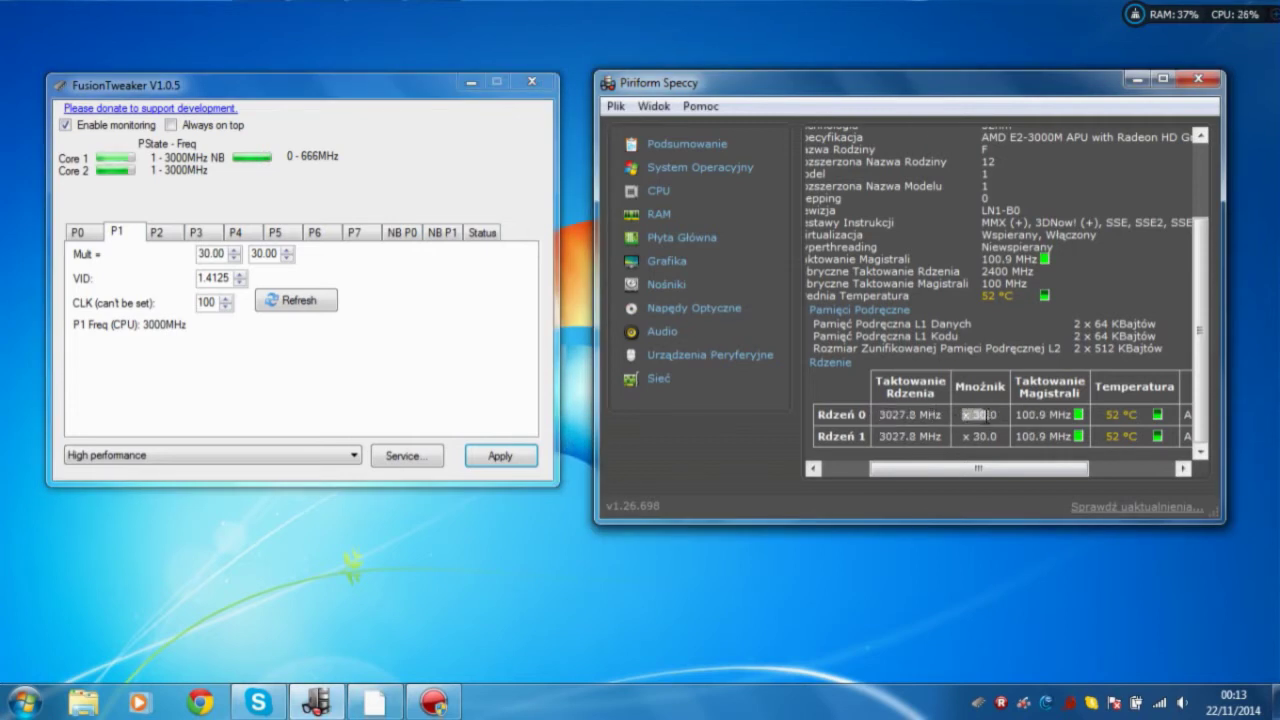
- Lower the P1 multiplier to 28.00, apply it, and check the core clocks and temperatures in Speccy
click(234, 258)
click(485, 444)
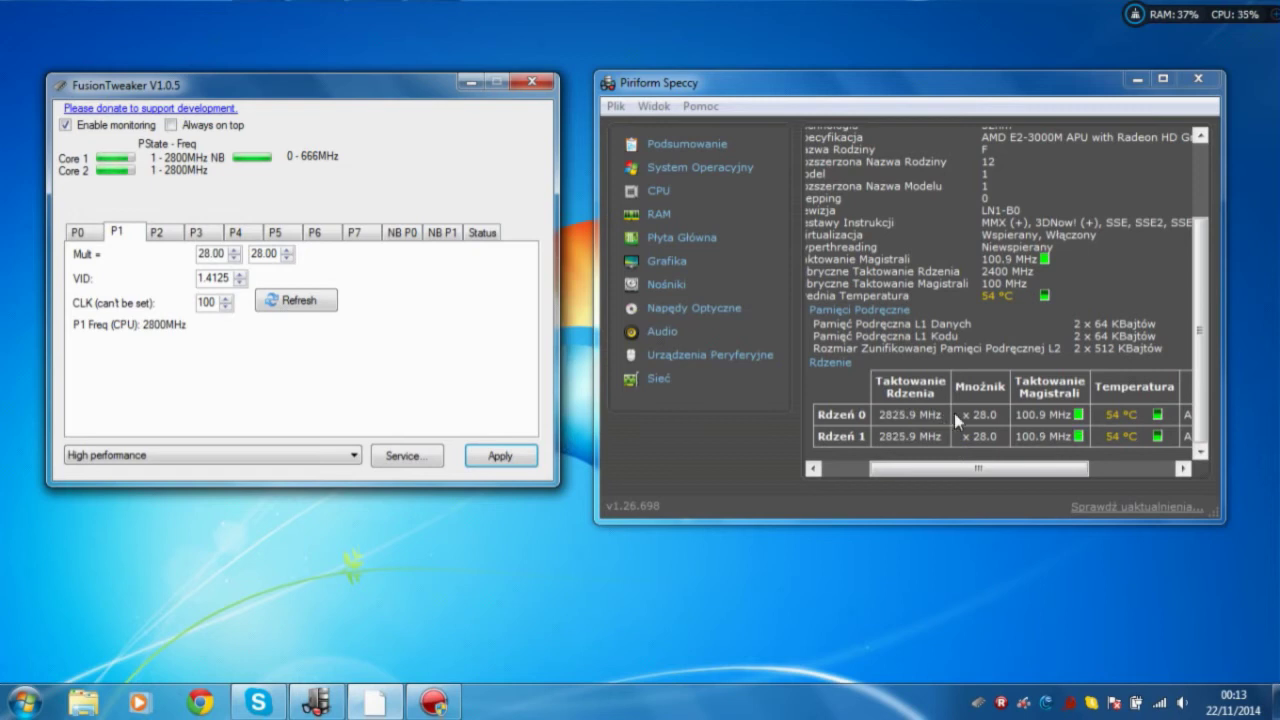
mouse_move(958, 467)
mouse_down()
mouse_move(1030, 467)
mouse_move(958, 469)
mouse_up()
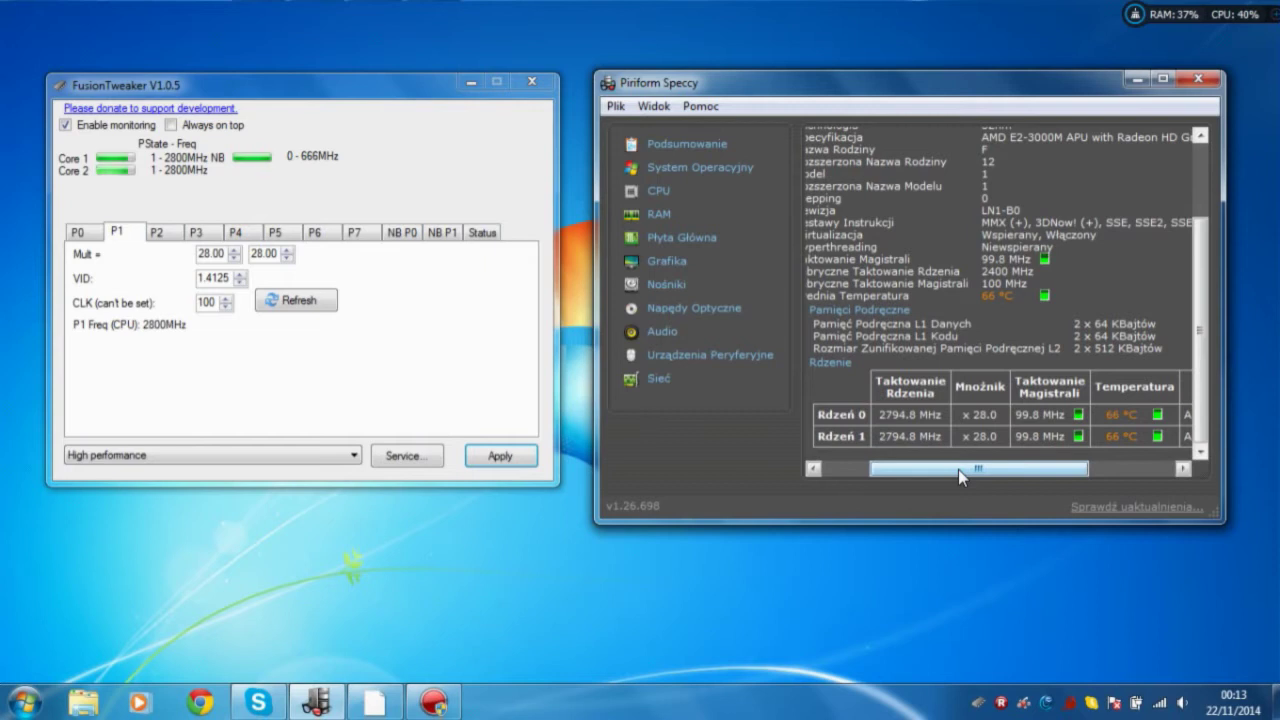
scroll(964, 369, up, 3)
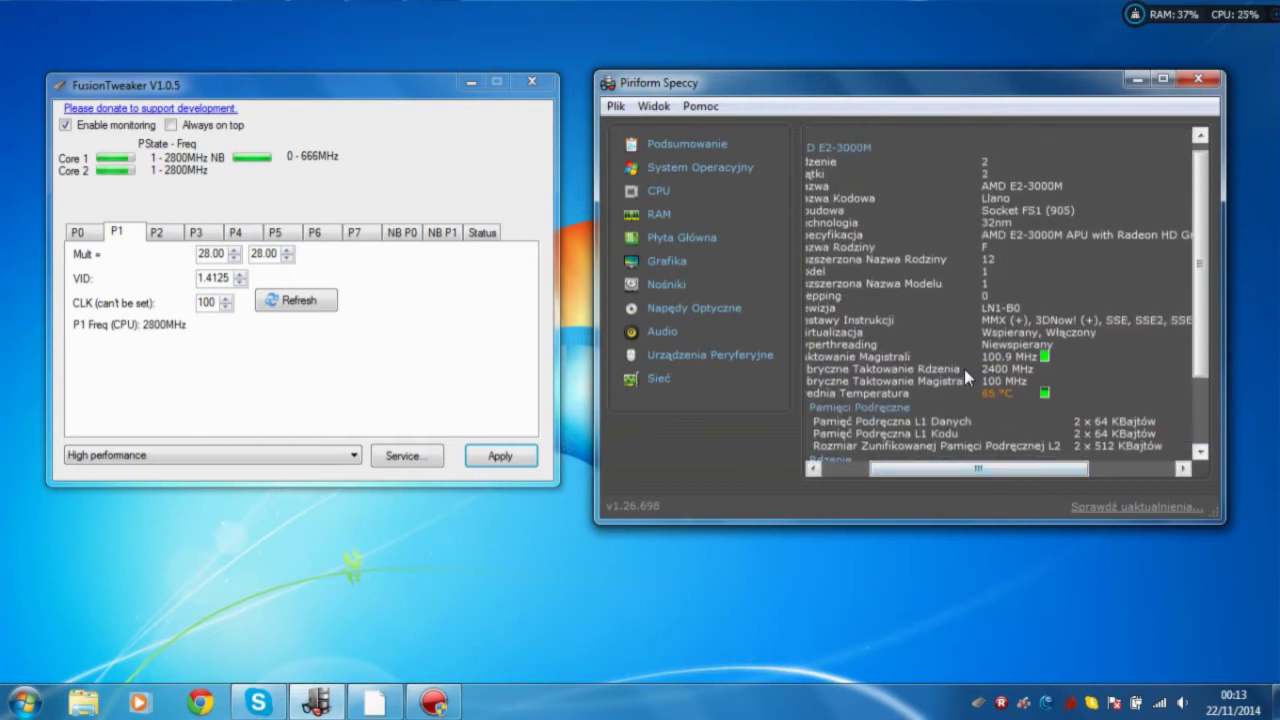
mouse_move(938, 474)
mouse_down()
mouse_move(893, 470)
mouse_move(932, 472)
mouse_up()
scroll(928, 399, down, 3)
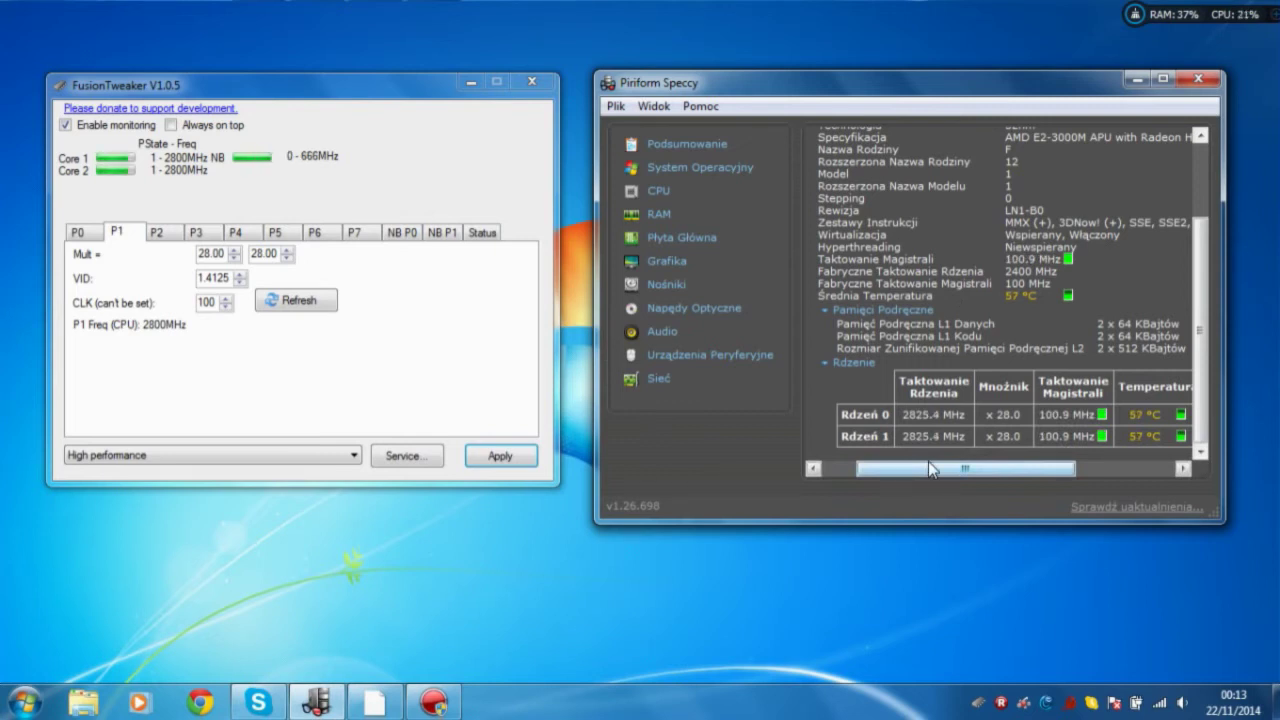
drag(30, 44, 488, 493)
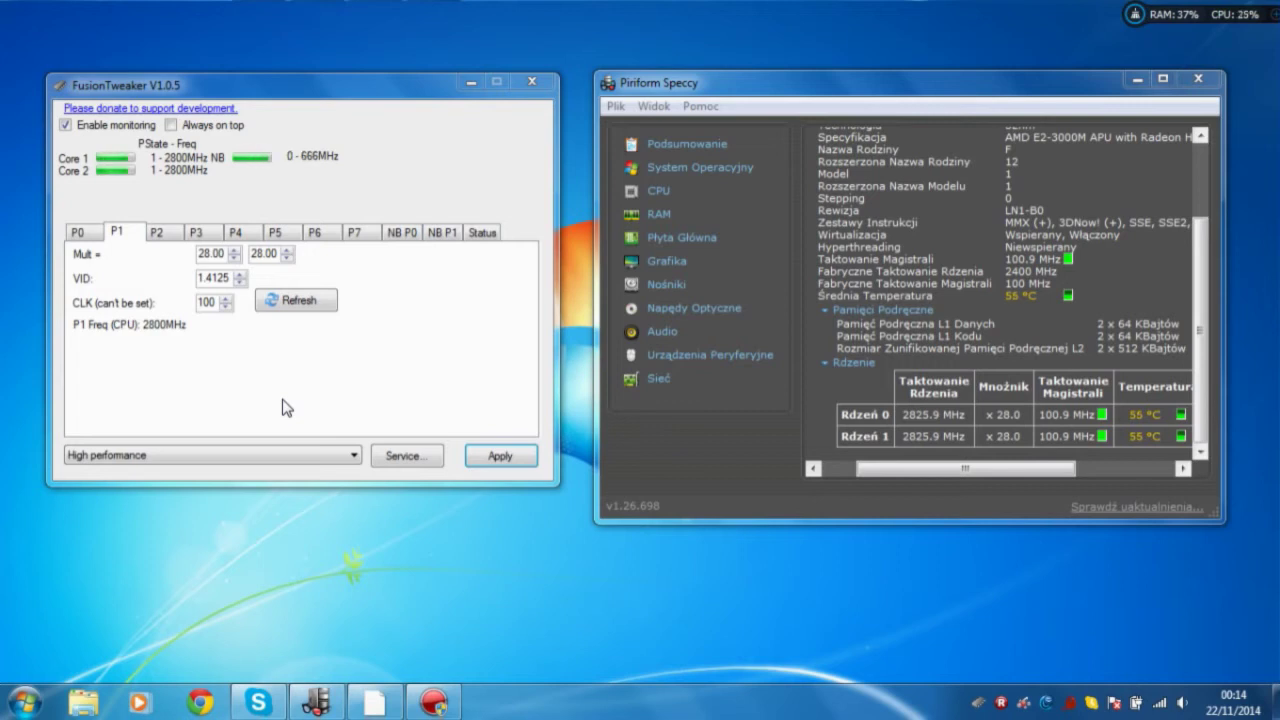
drag(196, 279, 218, 278)
click(218, 278)
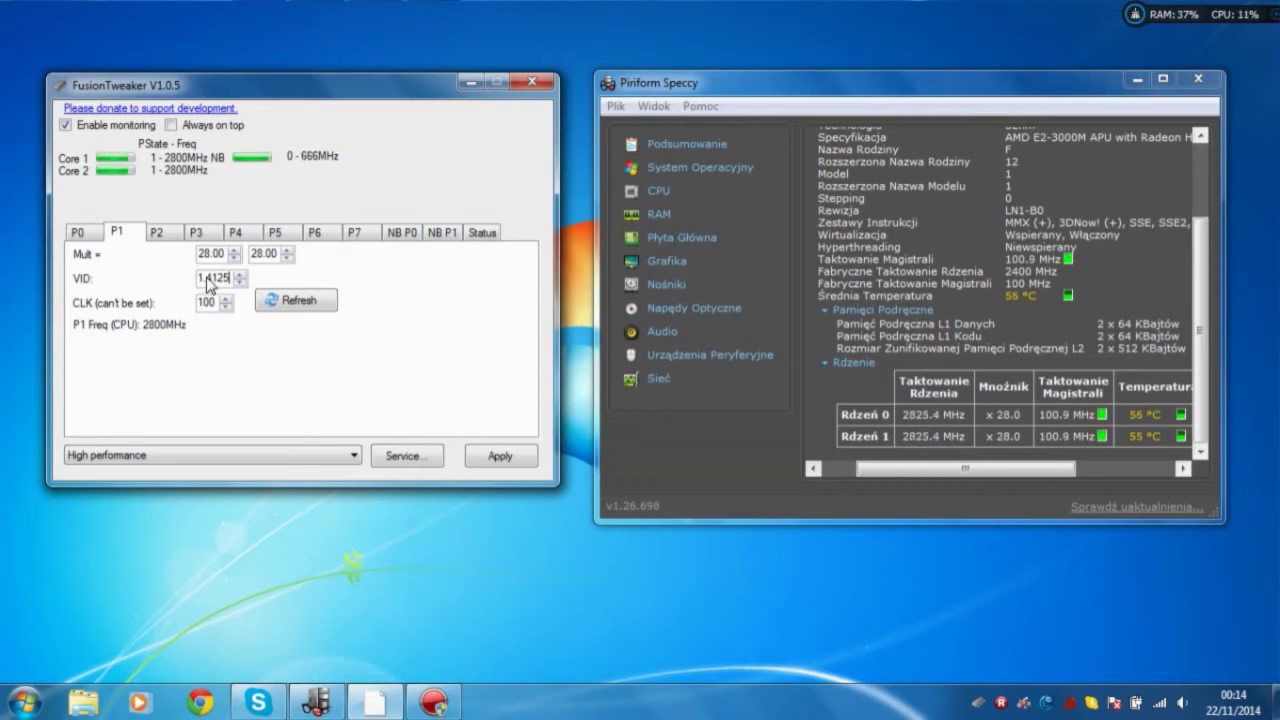
drag(230, 278, 198, 283)
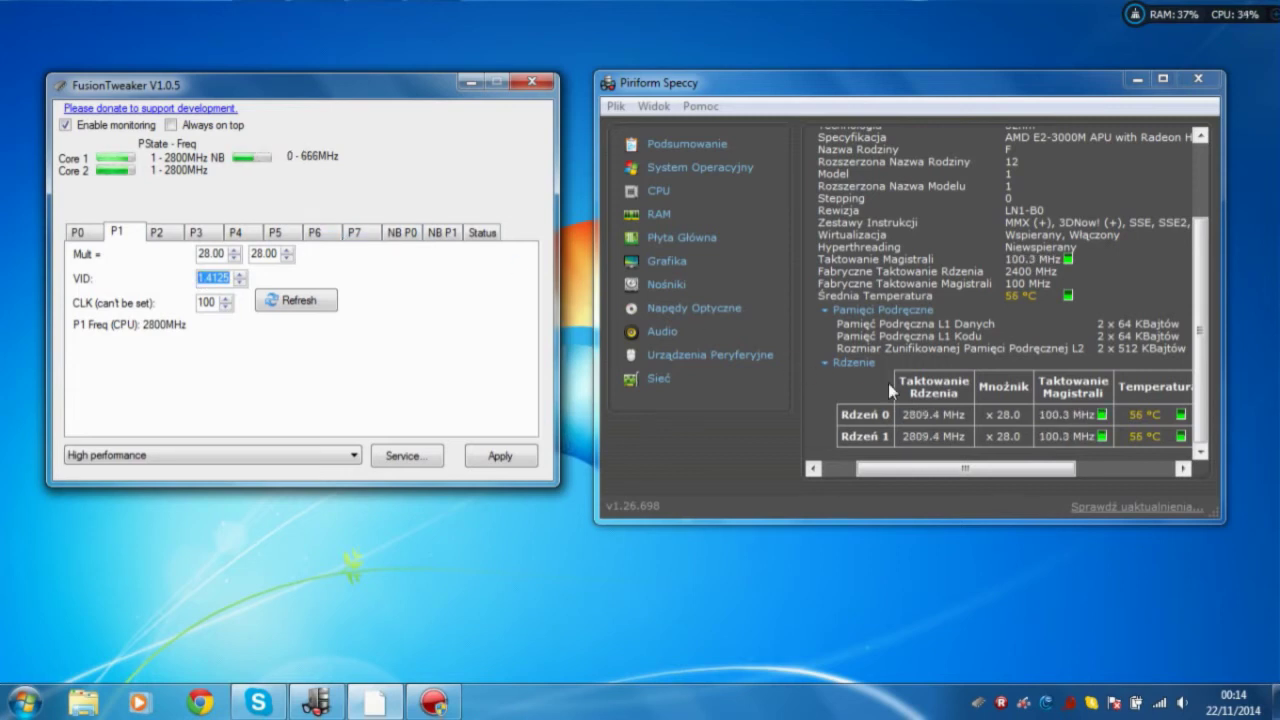
click(974, 464)
mouse_move(906, 471)
mouse_down()
mouse_move(1034, 499)
mouse_move(998, 477)
mouse_move(882, 485)
mouse_move(910, 469)
mouse_up()
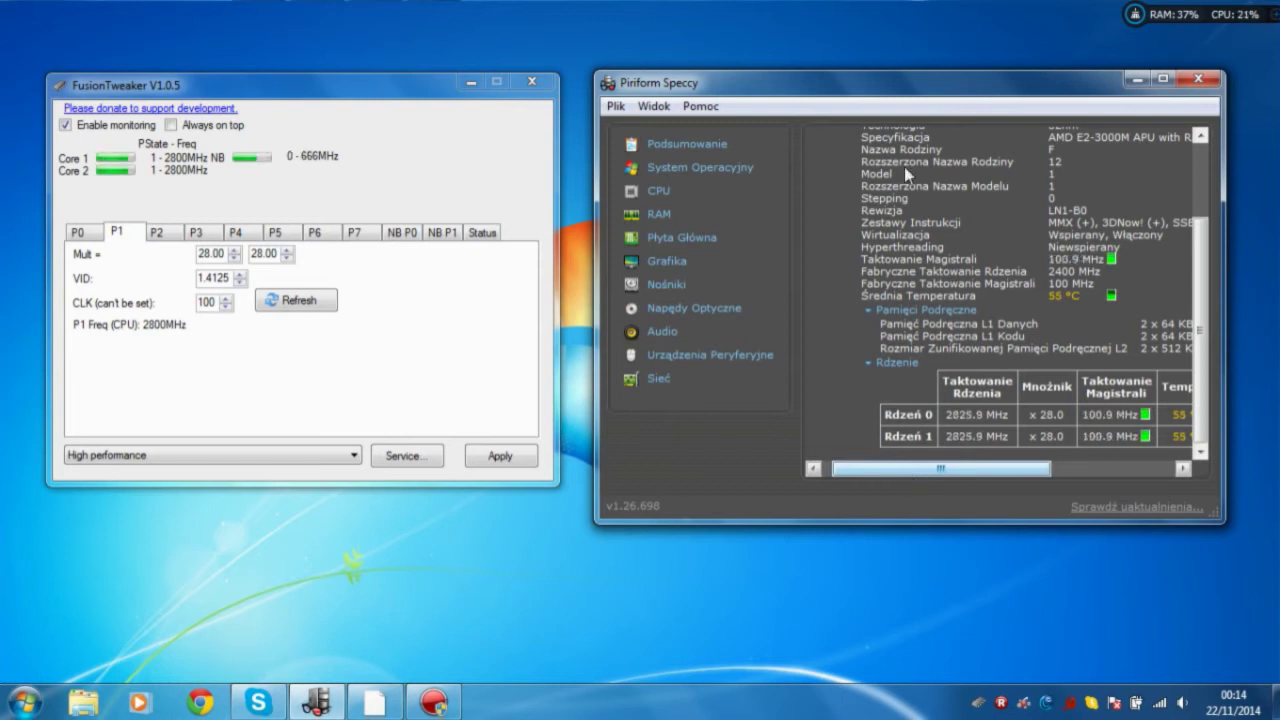
- Review the multiplier divider and VID of the NB P0 and NB P1 states and apply the NB P1 state
click(395, 236)
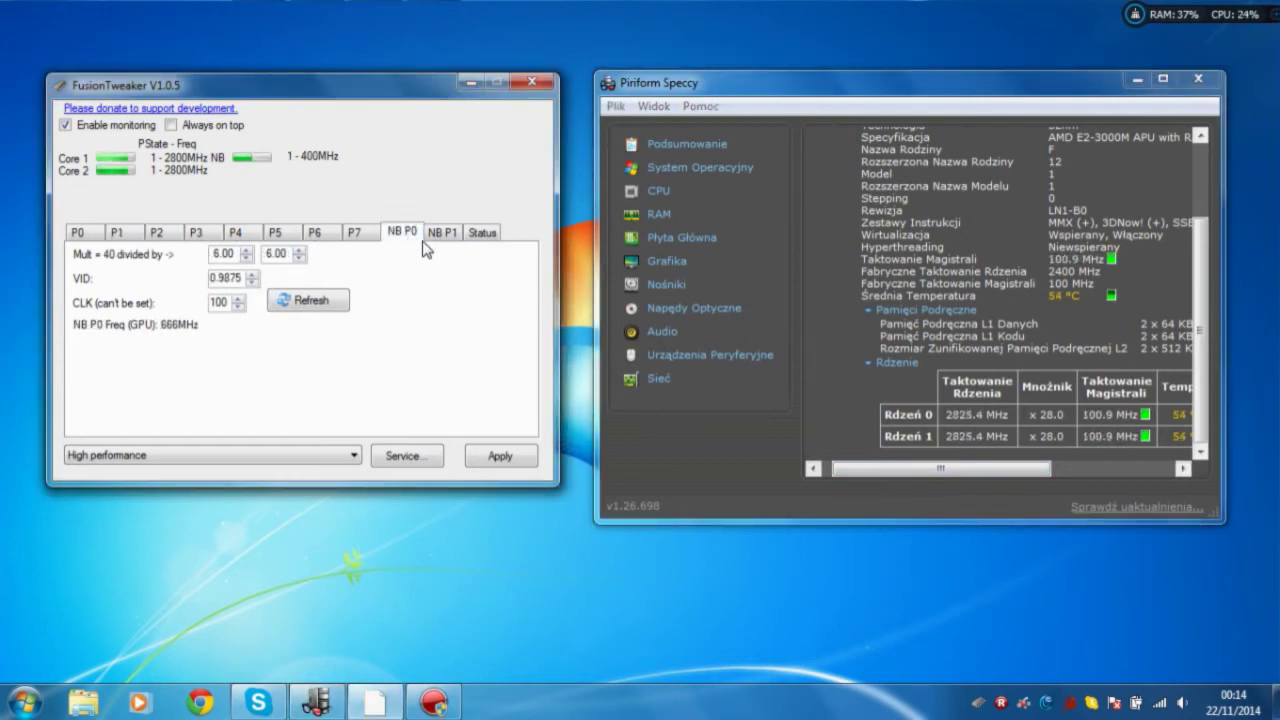
click(440, 234)
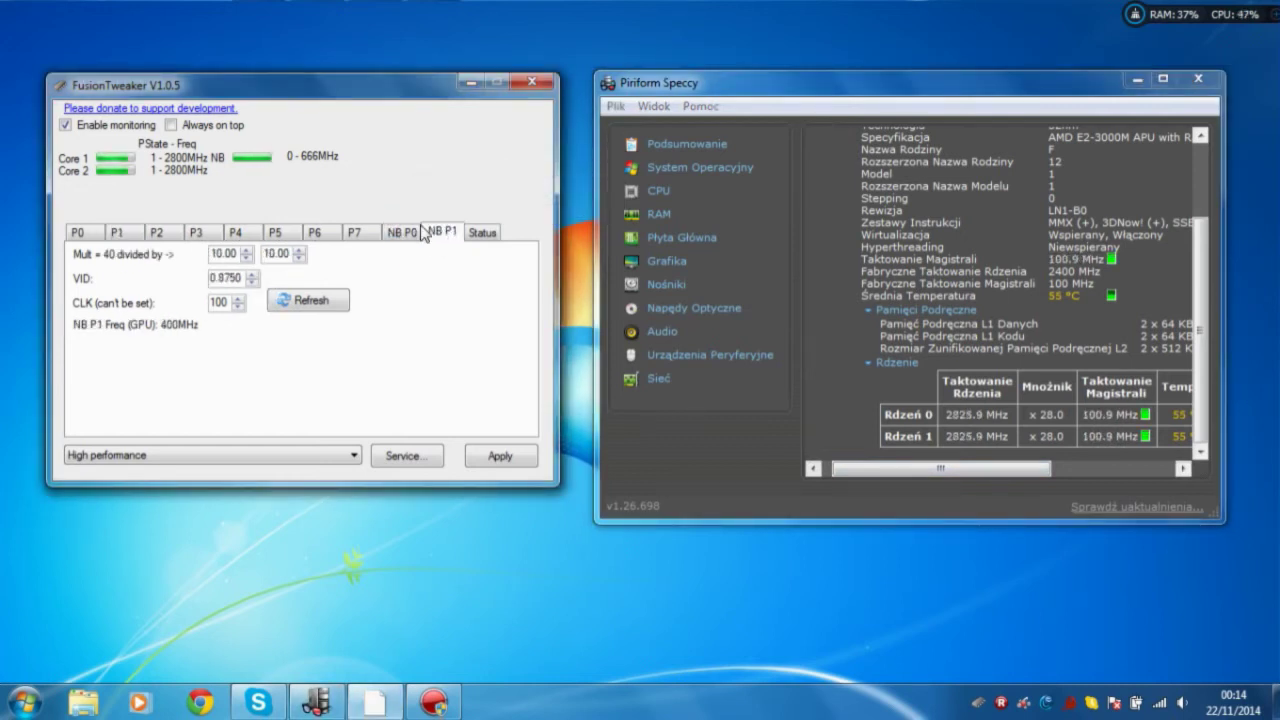
click(414, 232)
click(440, 233)
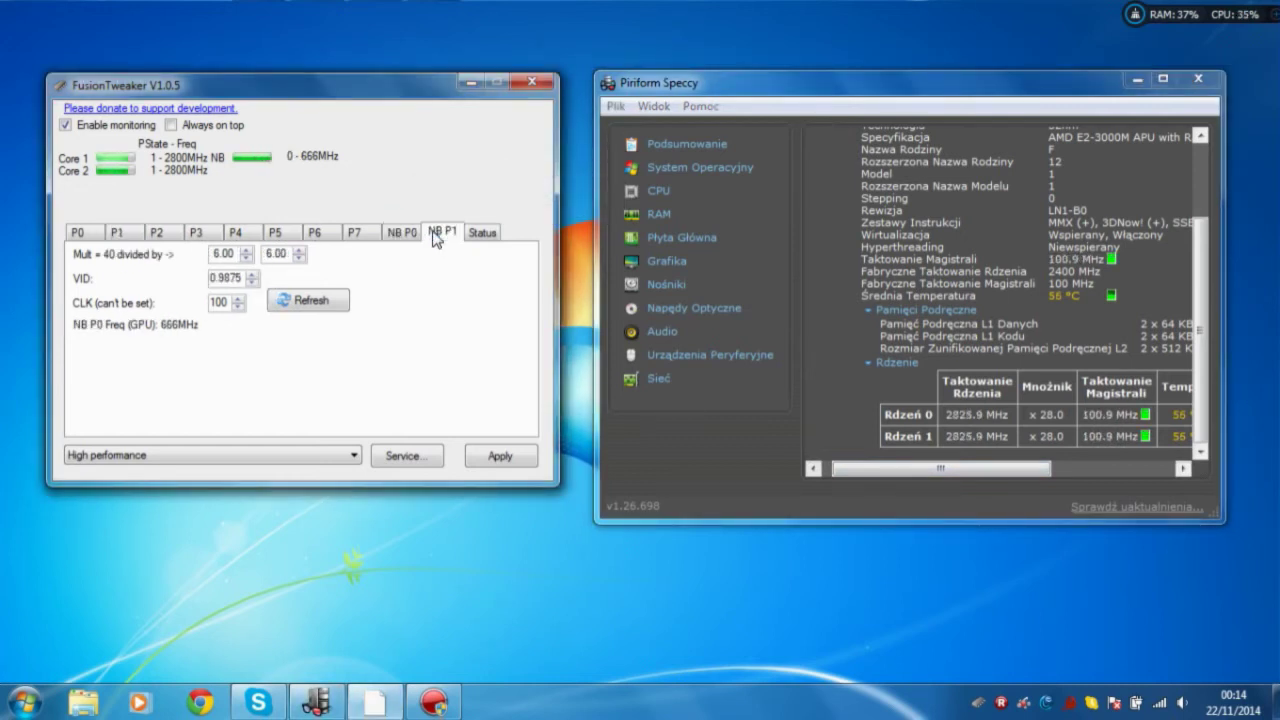
click(246, 258)
click(498, 456)
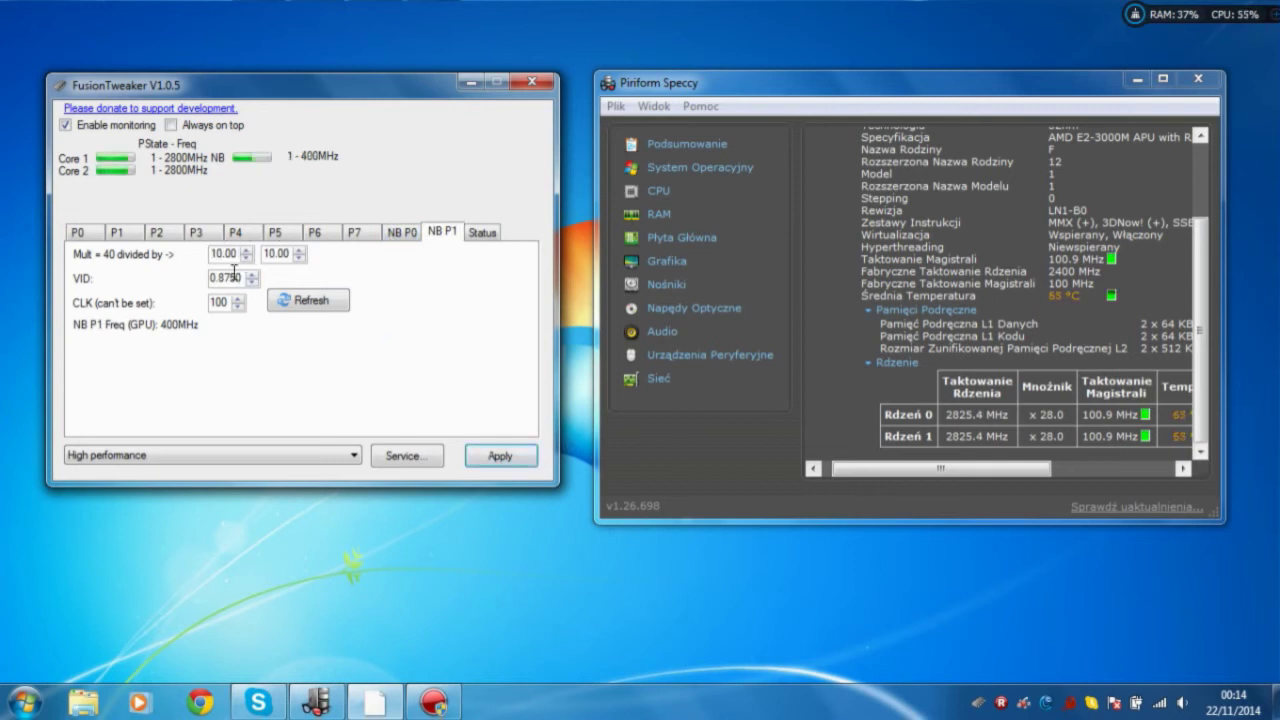
- Examine the NB P0 and NB P1 values, the status registers, and the P0 and P1 settings
click(402, 233)
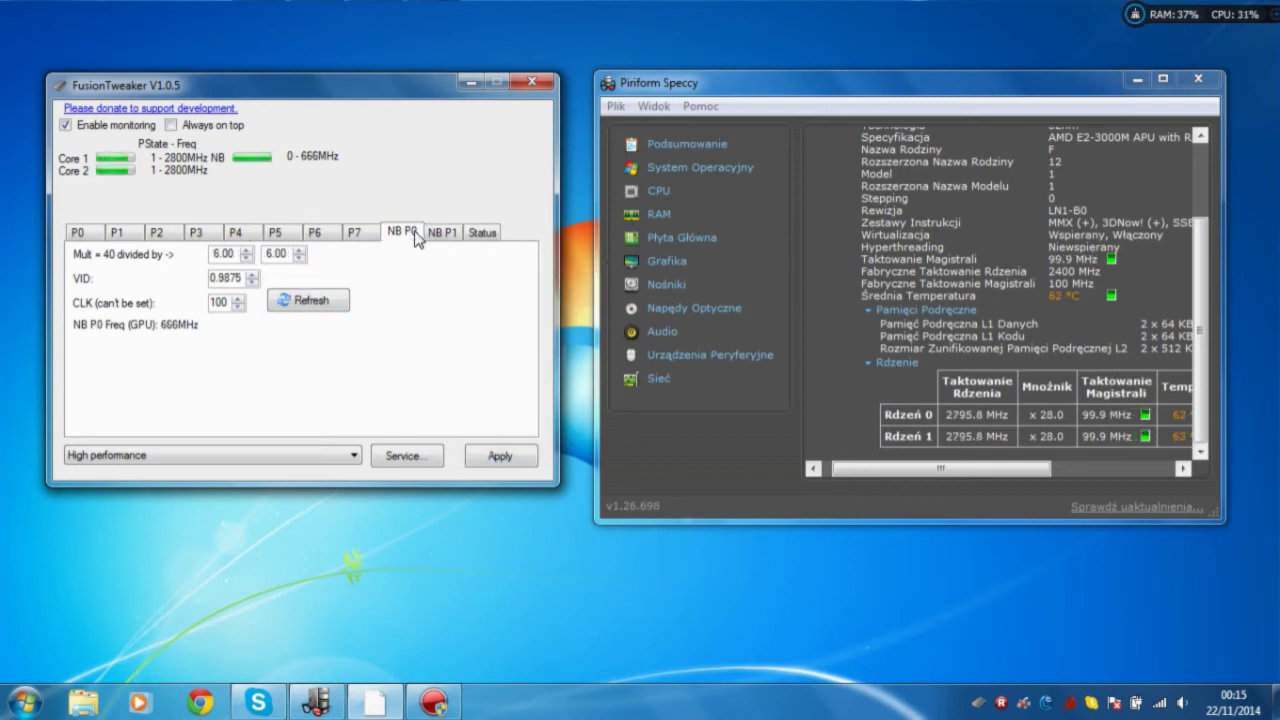
click(428, 233)
click(420, 232)
click(425, 233)
click(411, 231)
click(443, 234)
click(430, 235)
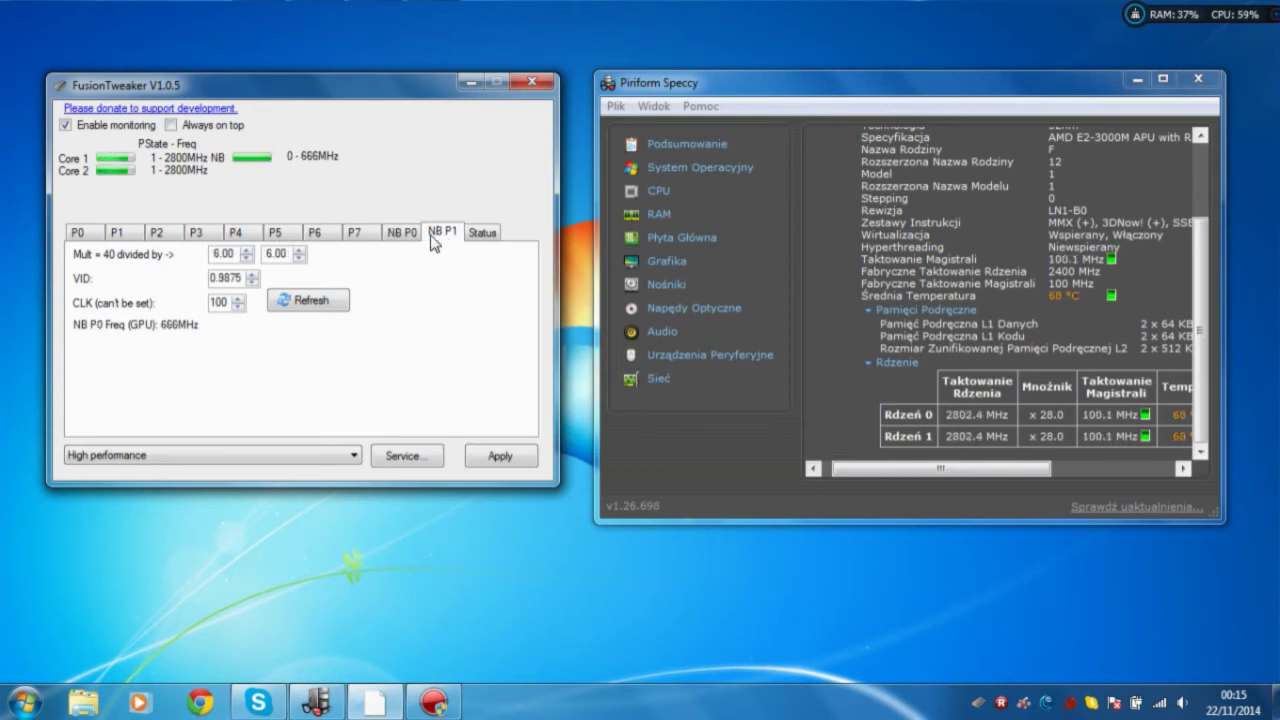
click(473, 234)
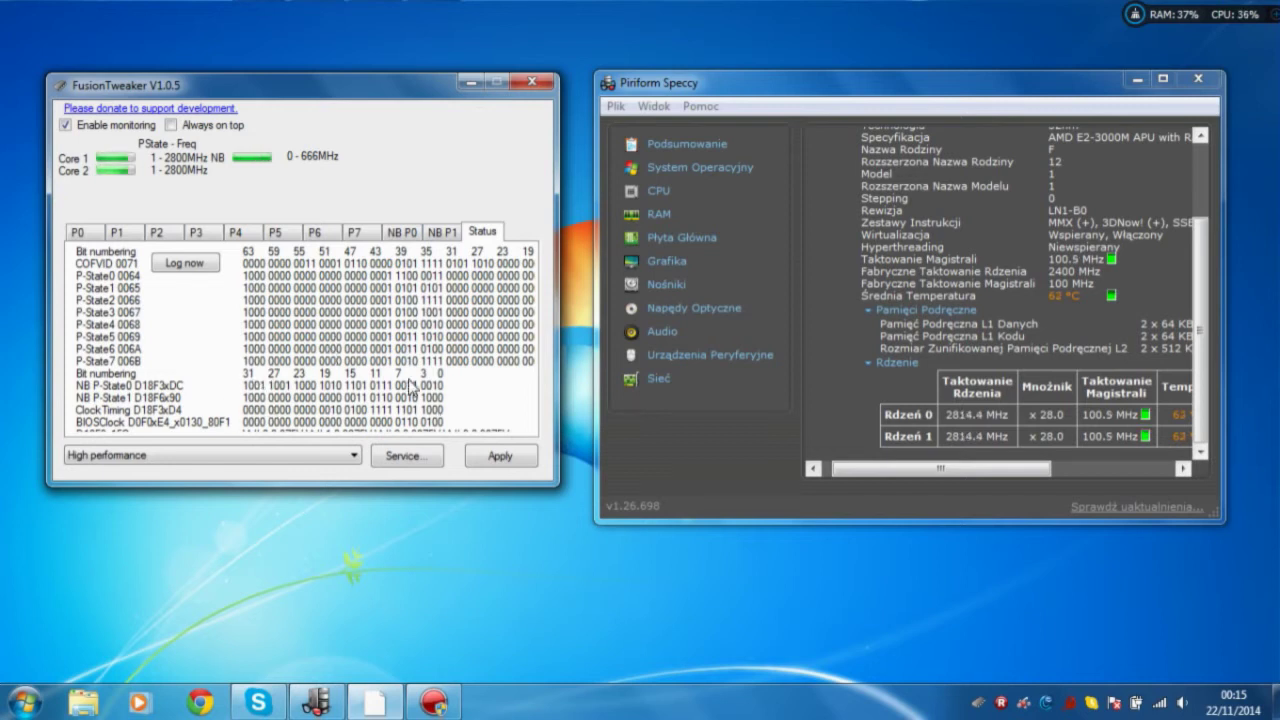
click(77, 233)
click(115, 236)
click(80, 236)
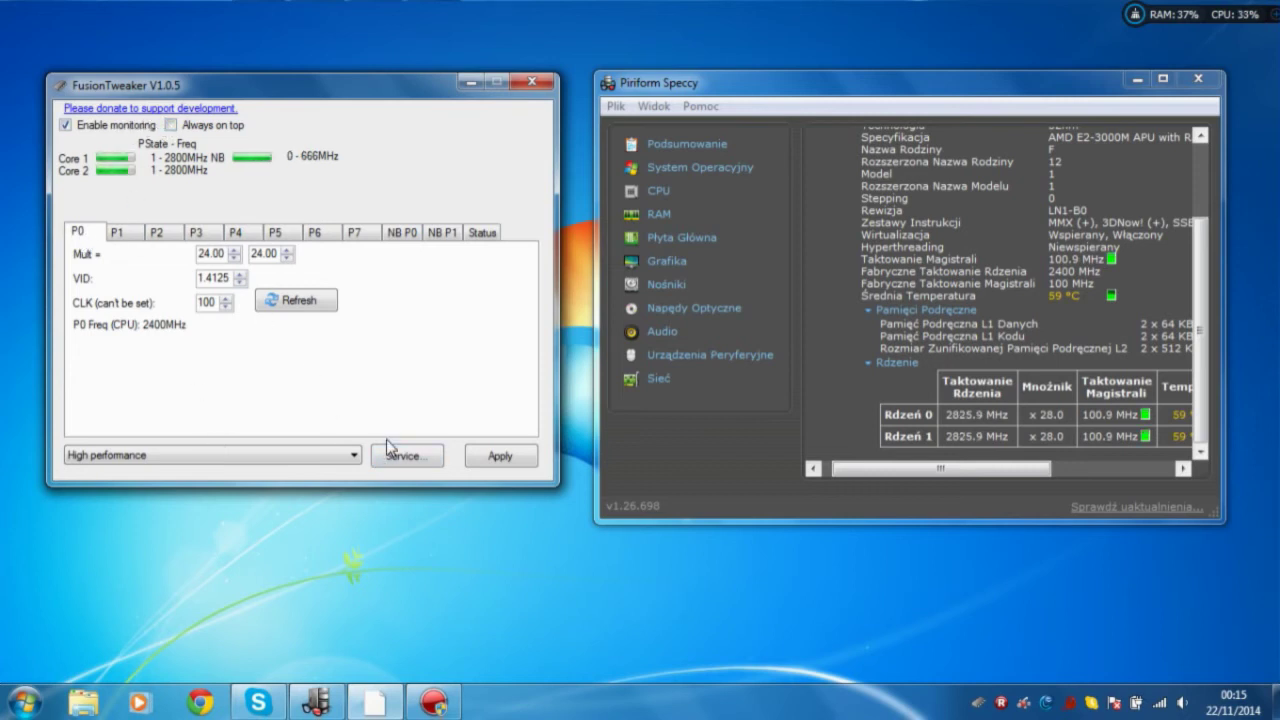
- Open the FusionTweaker service configuration, disable hardware Turbo and enable custom Cool & Quiet
click(420, 455)
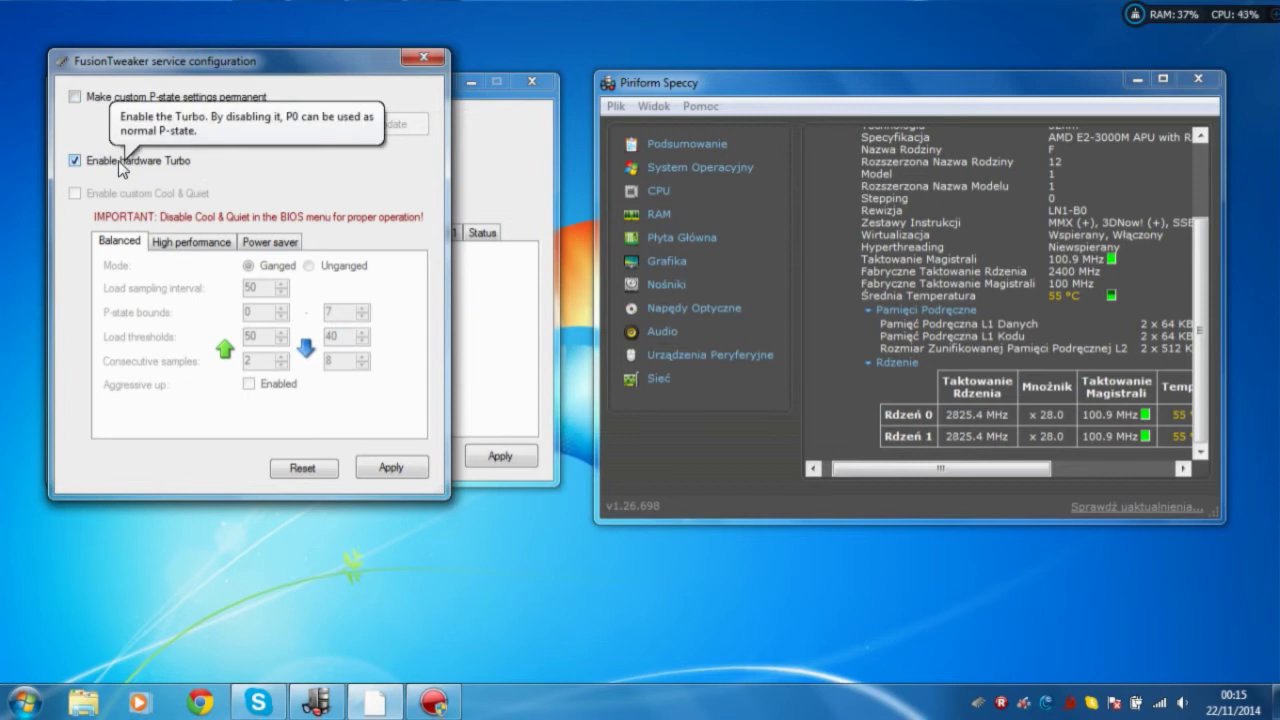
drag(132, 58, 479, 102)
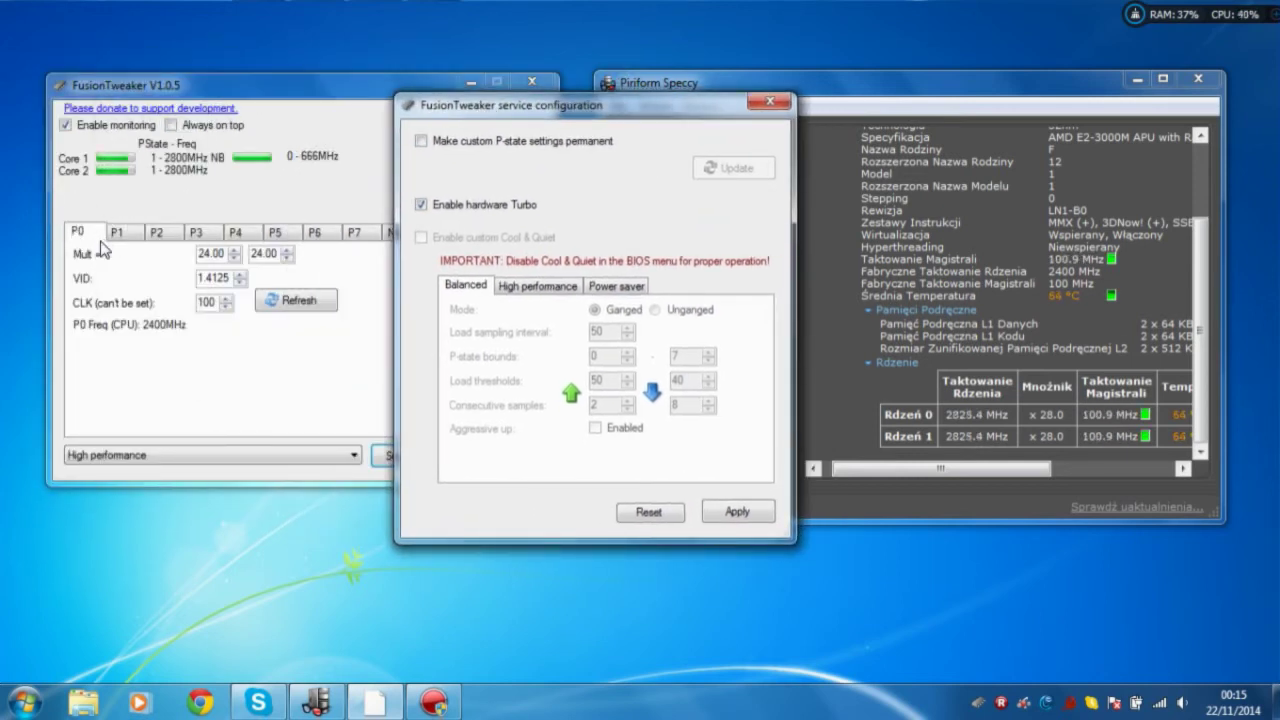
click(421, 205)
click(421, 238)
- Review the Cool & Quiet settings of the power profiles and enable Aggressive up for the High performance profile
click(522, 287)
click(592, 288)
click(540, 288)
click(488, 288)
click(593, 288)
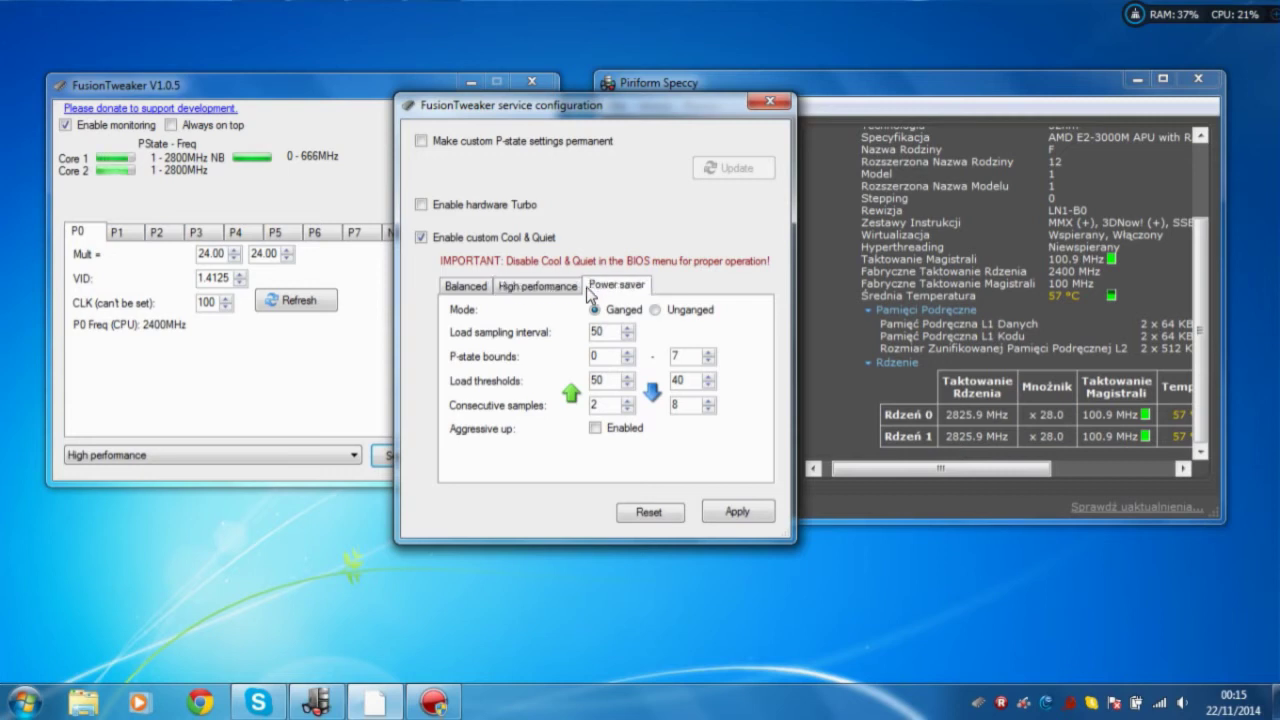
click(538, 287)
click(595, 428)
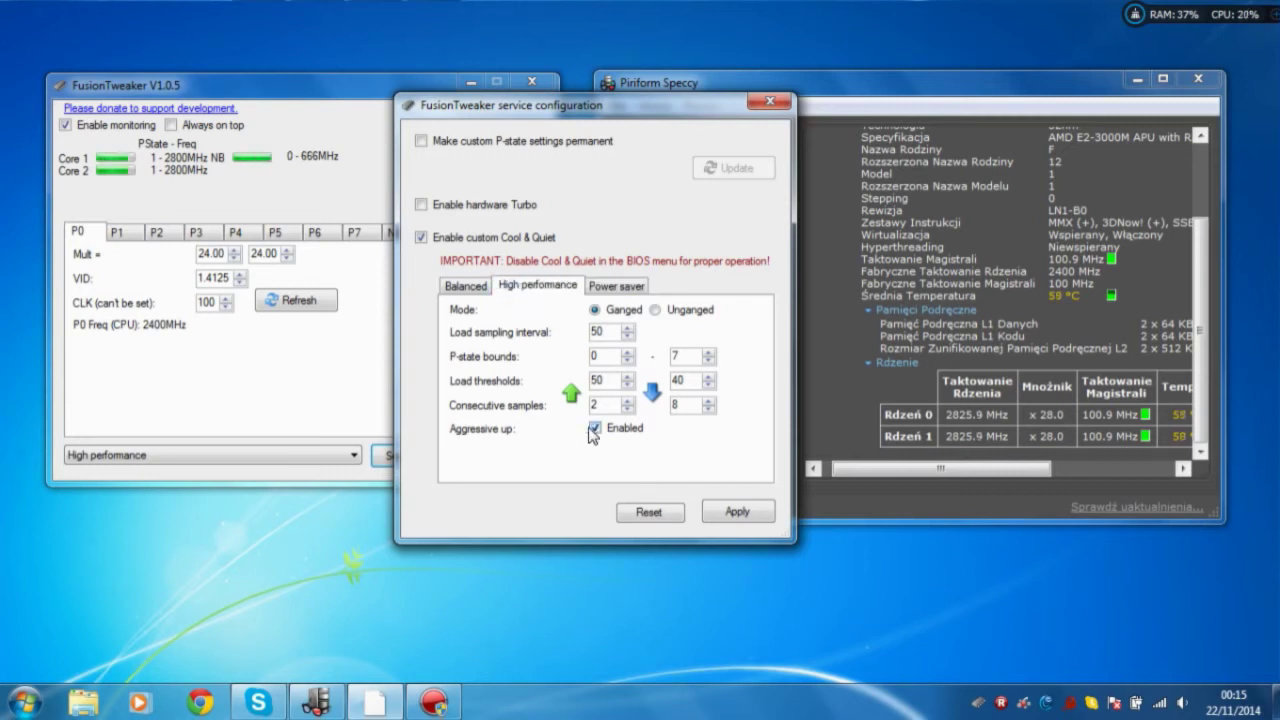
click(632, 513)
click(695, 435)
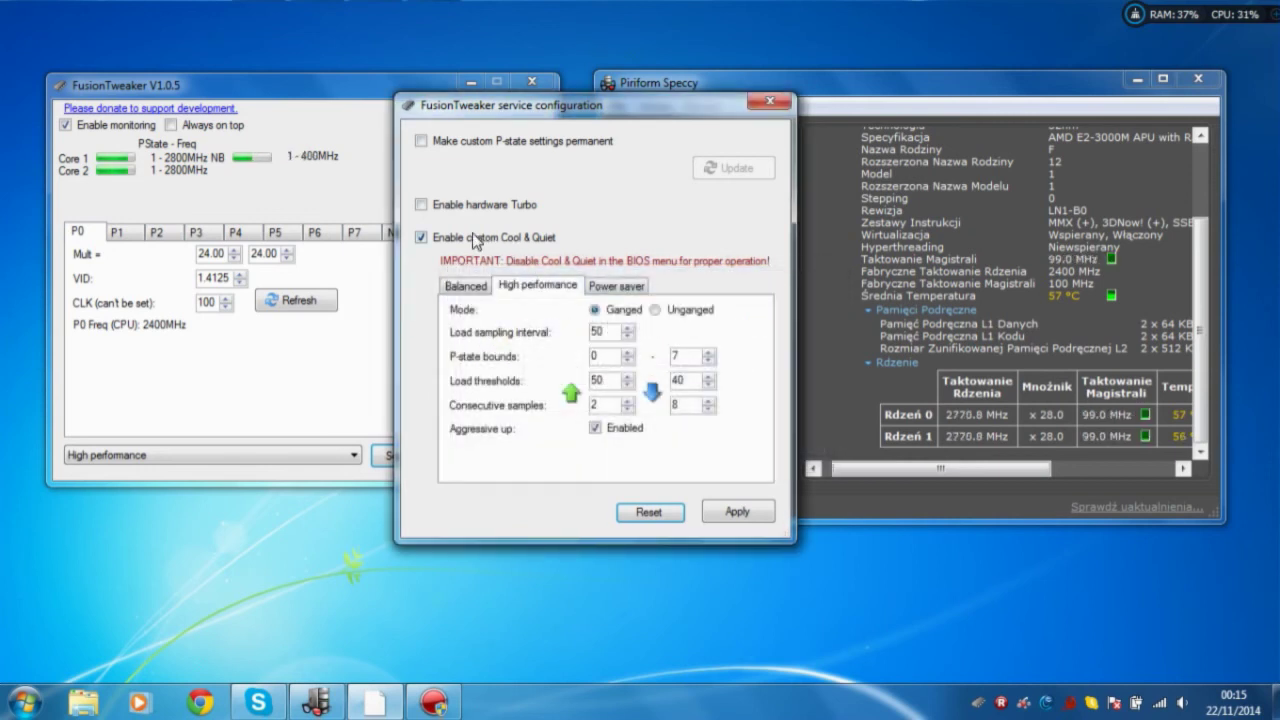
- Make the custom P-state settings permanent without custom Cool & Quiet, re-enable hardware Turbo, and close the service configuration
click(420, 143)
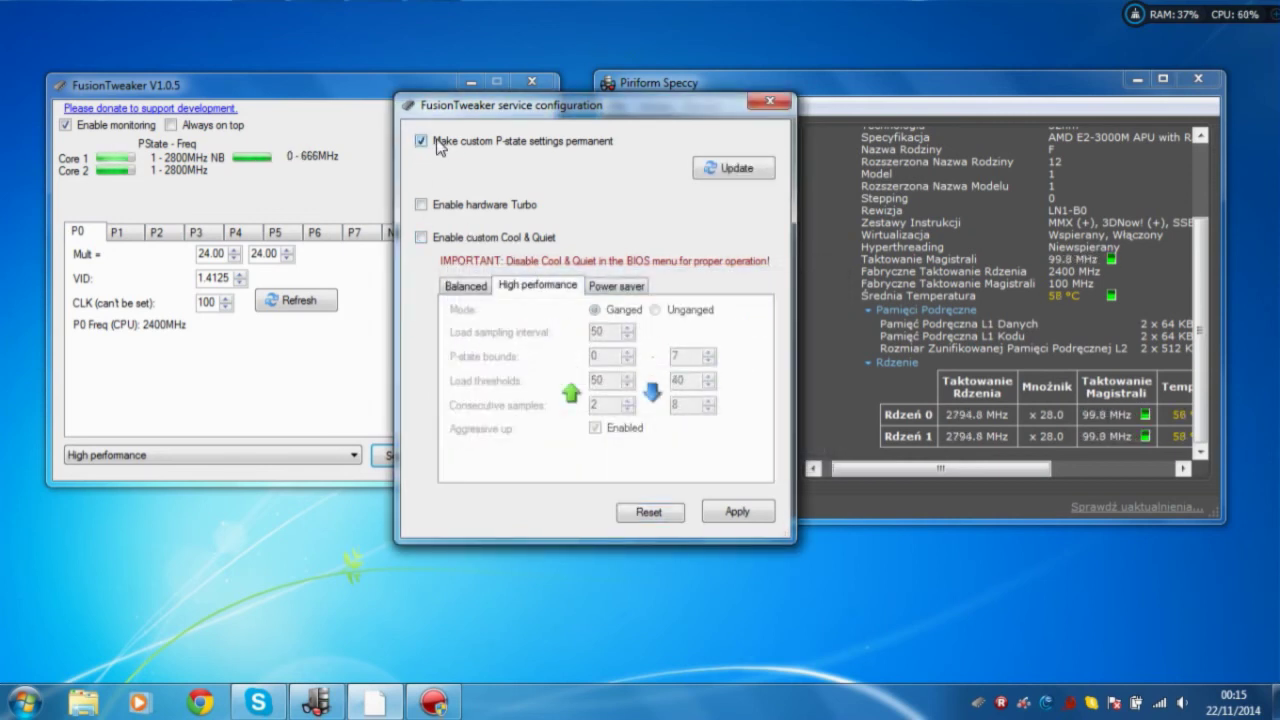
click(752, 510)
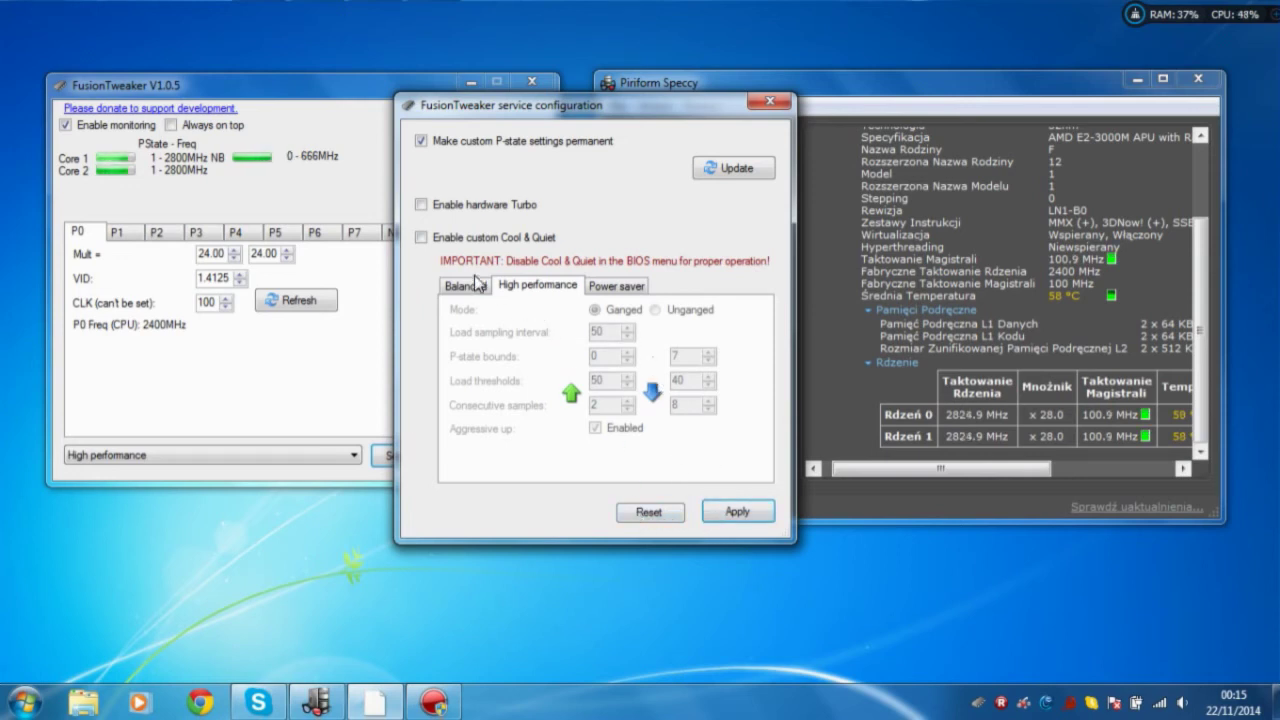
click(421, 204)
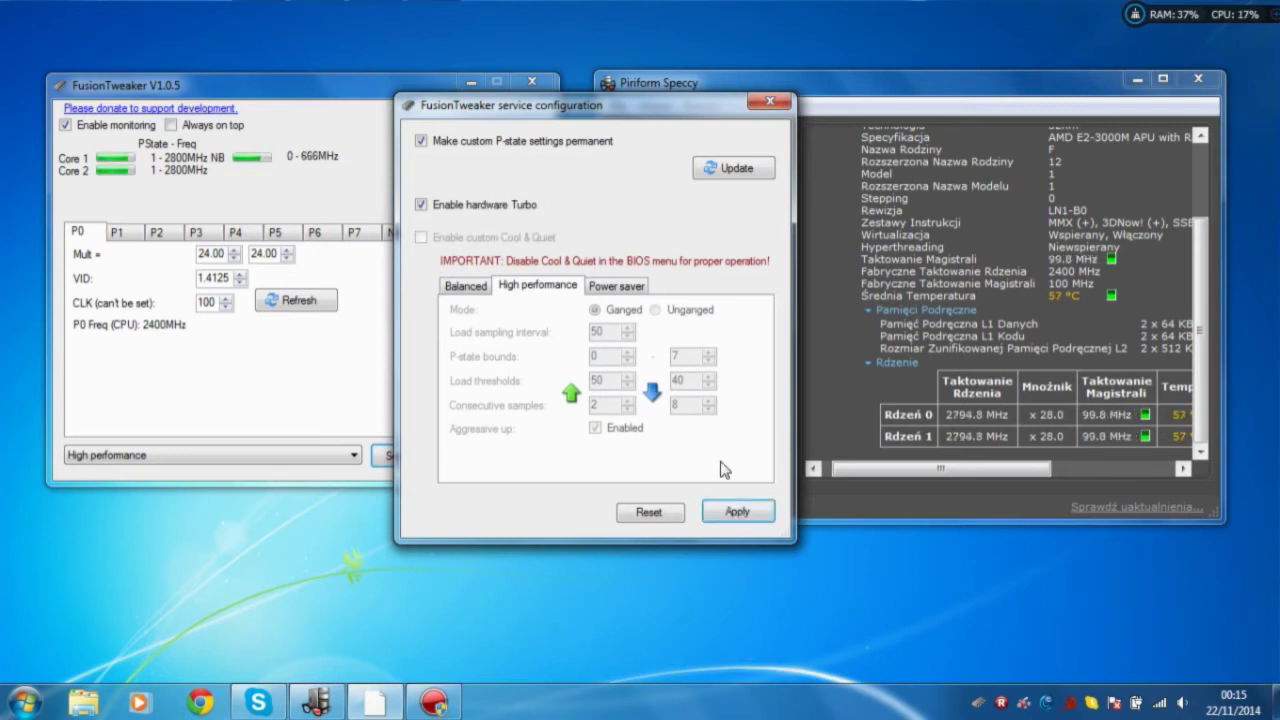
click(769, 101)
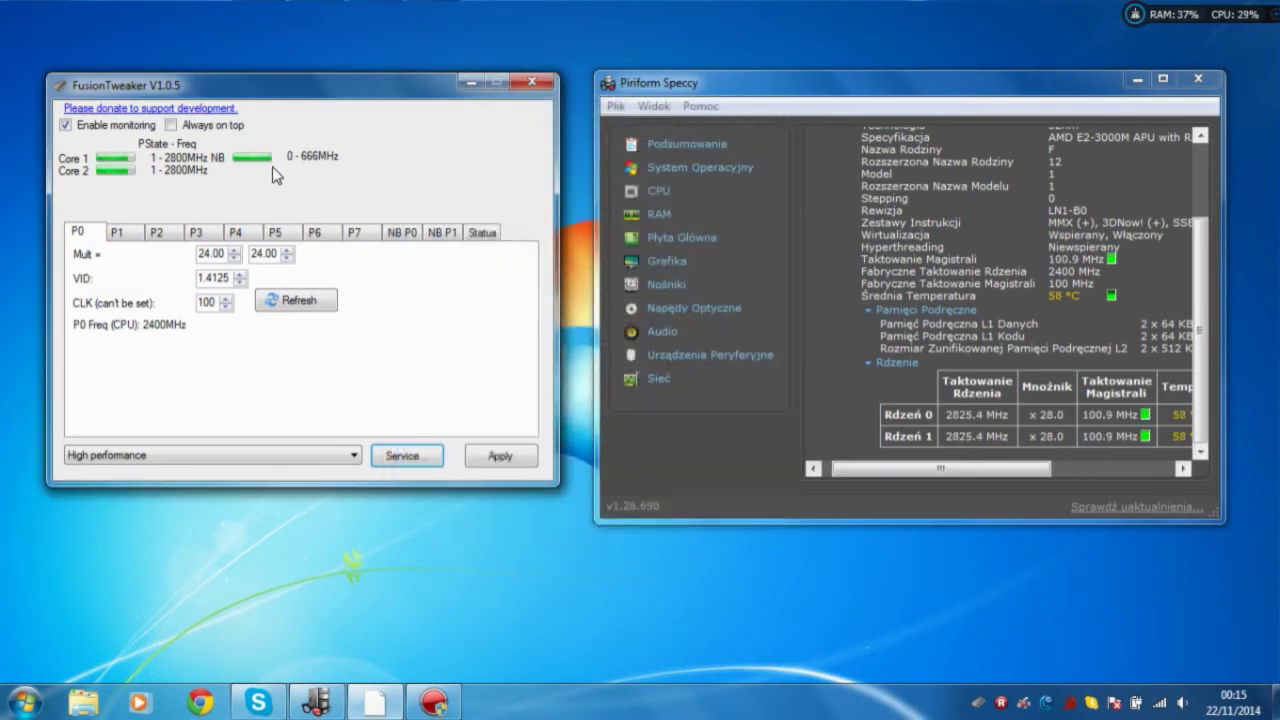
click(138, 237)
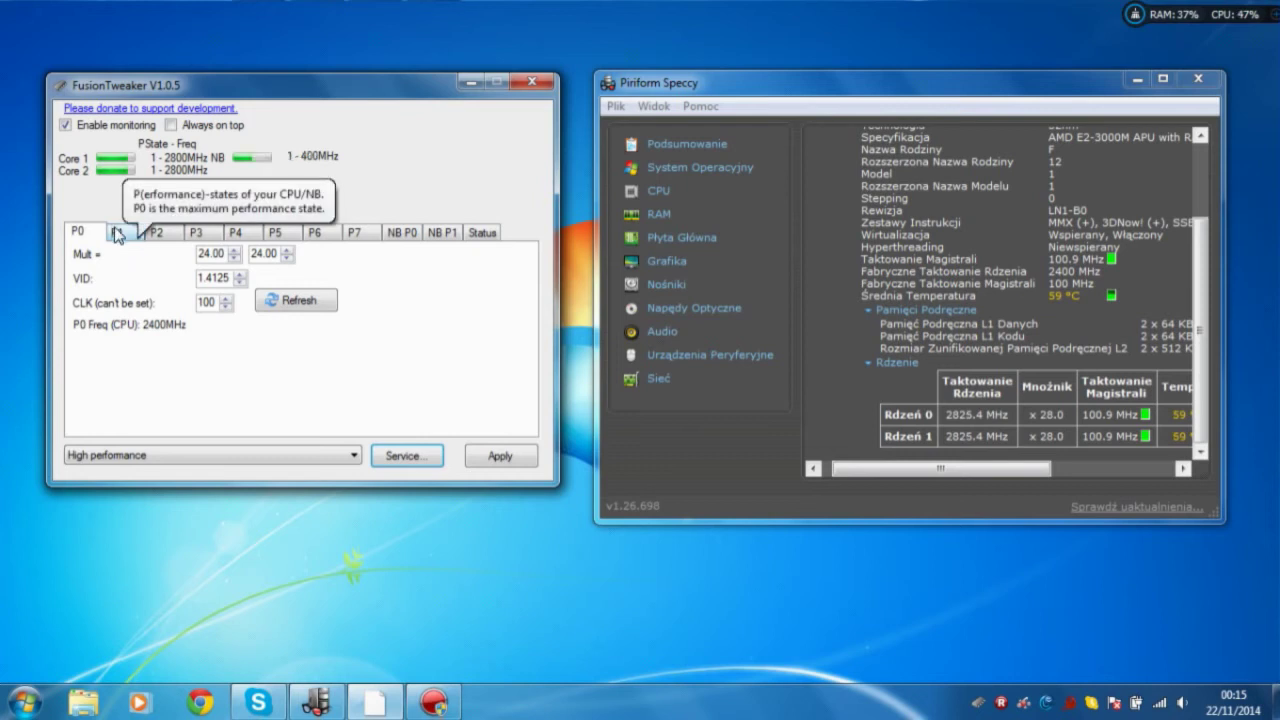
- Examine the multiplier, VID and frequency settings of the P-states from P1 to P7 and check NB P0
click(152, 243)
click(116, 234)
click(168, 236)
click(200, 236)
click(244, 233)
click(278, 231)
click(314, 236)
click(355, 233)
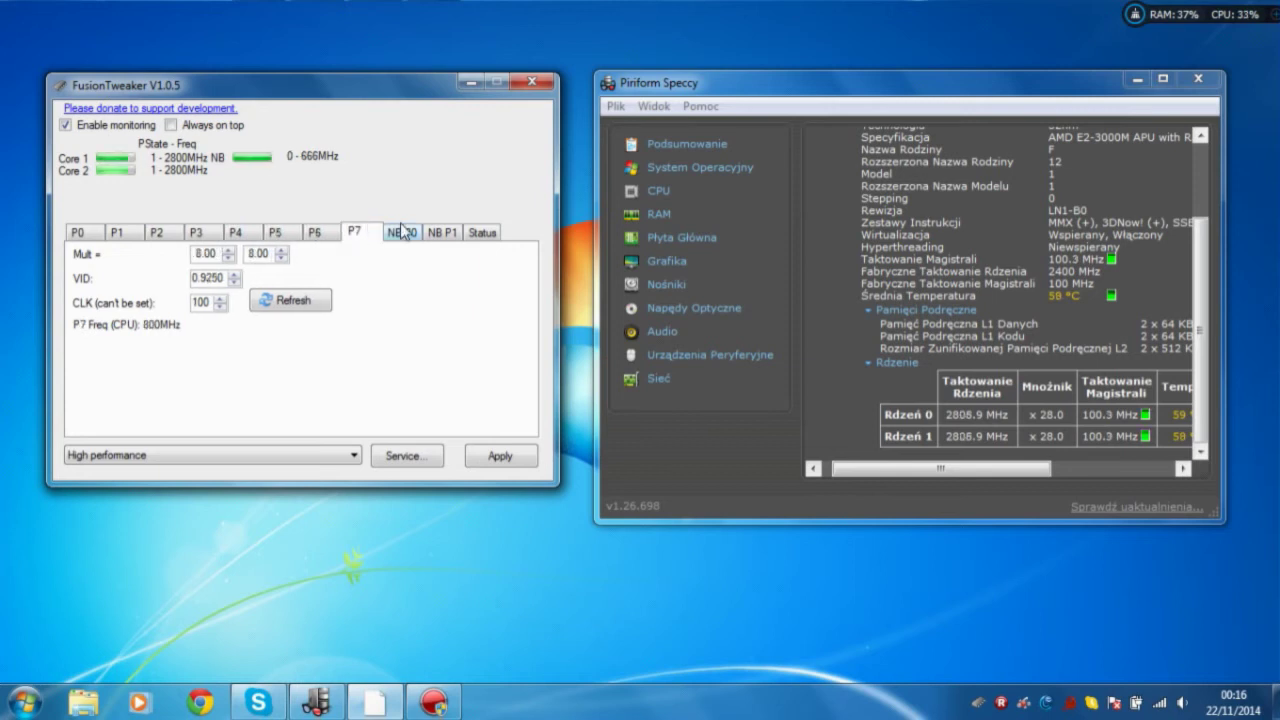
click(403, 232)
click(360, 237)
- Switch to Chrome to put load on the processor, check the core frequencies and P2 settings in FusionTweaker, and close Chrome
click(201, 704)
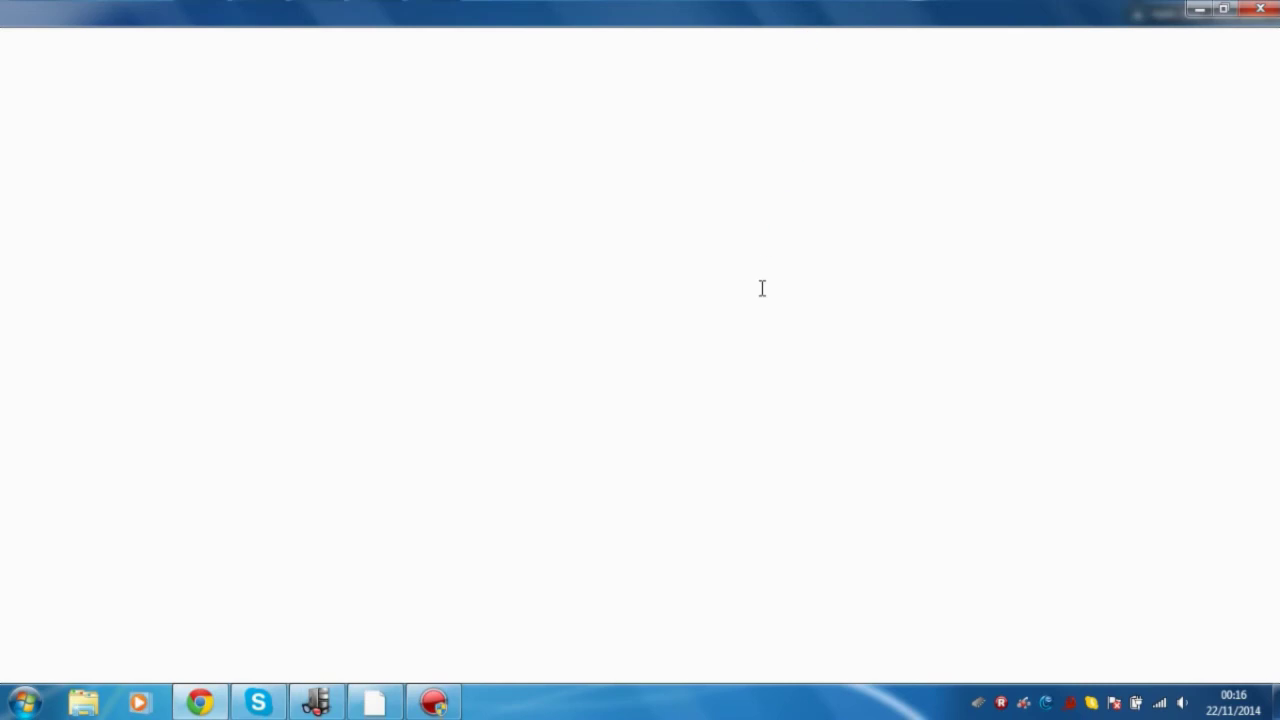
double_click(893, 4)
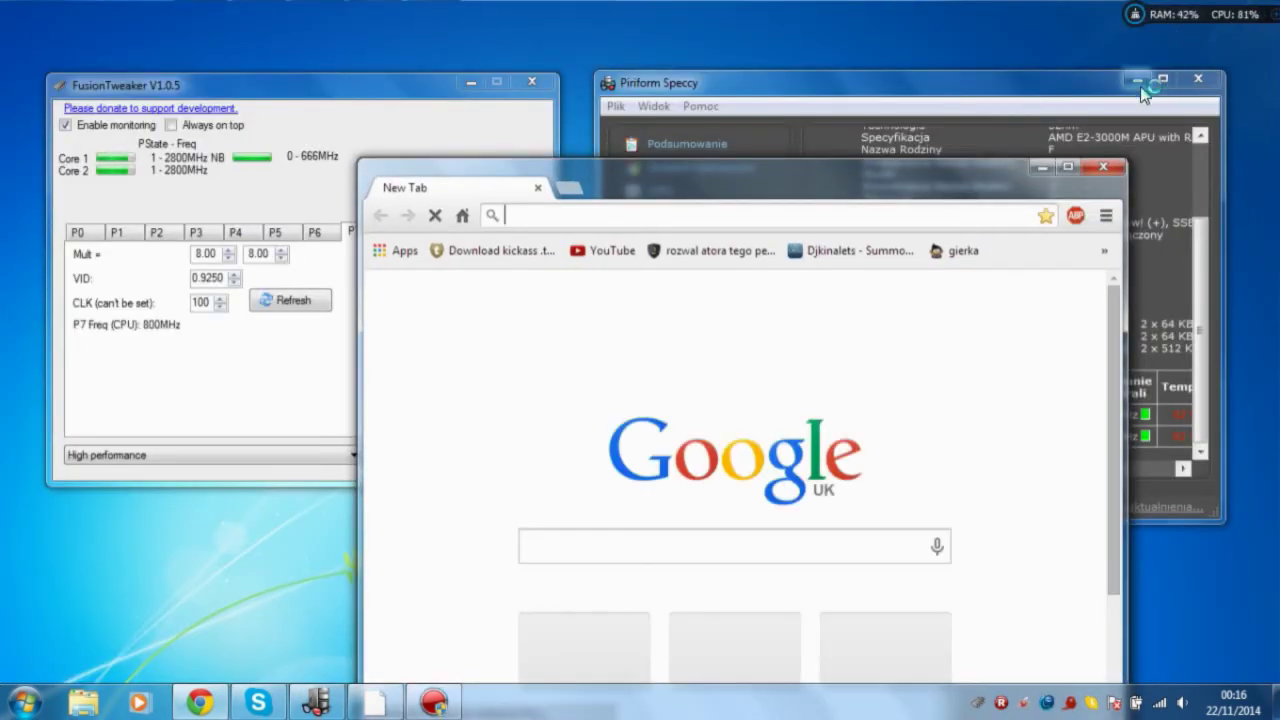
drag(903, 190, 827, 129)
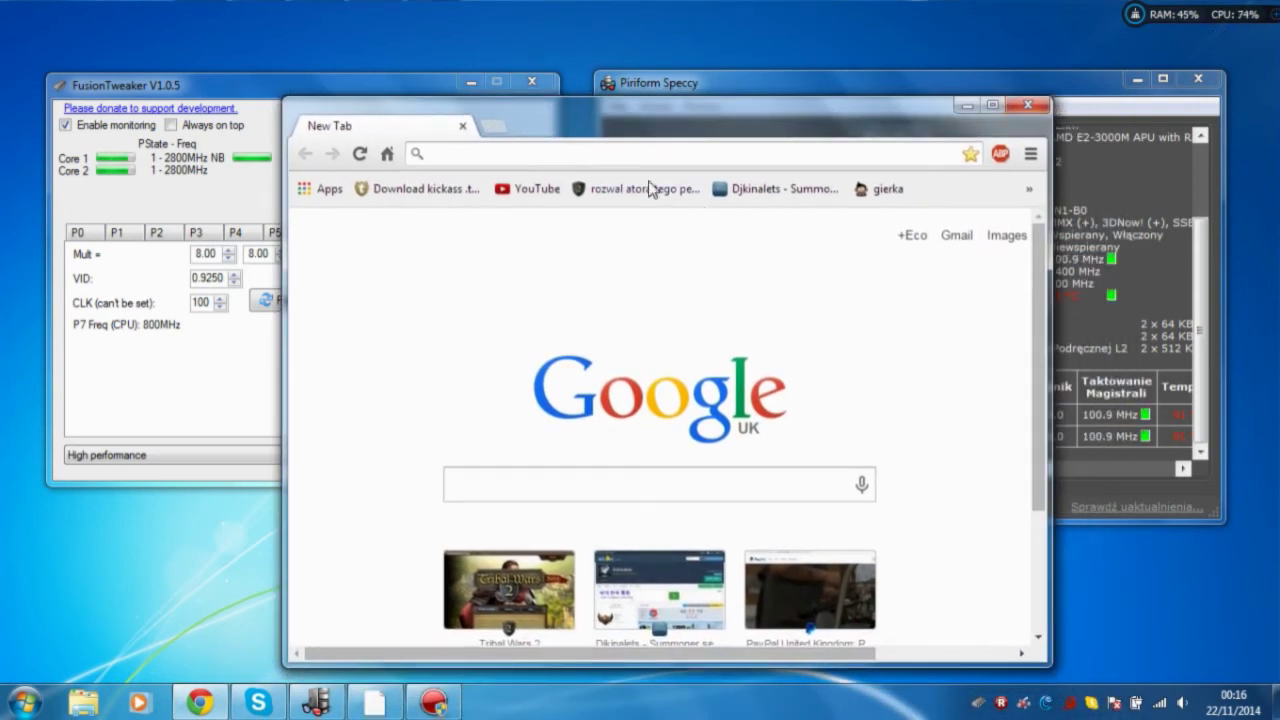
click(191, 206)
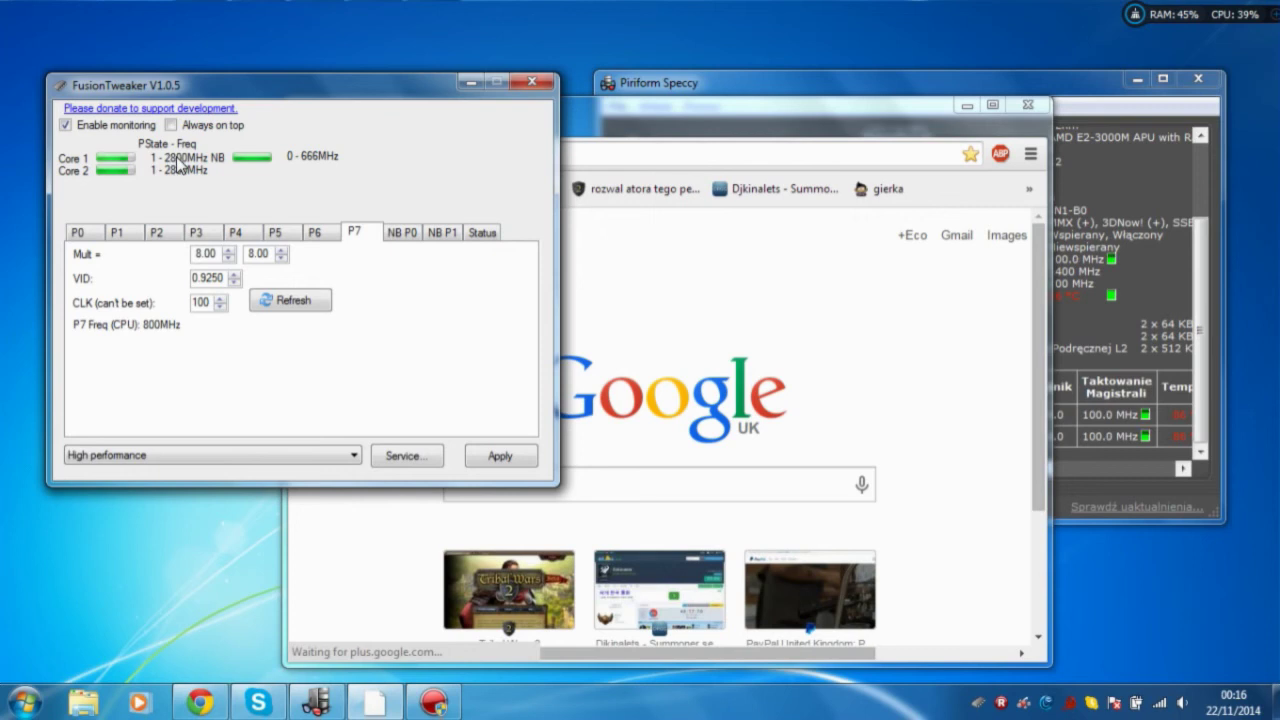
click(156, 232)
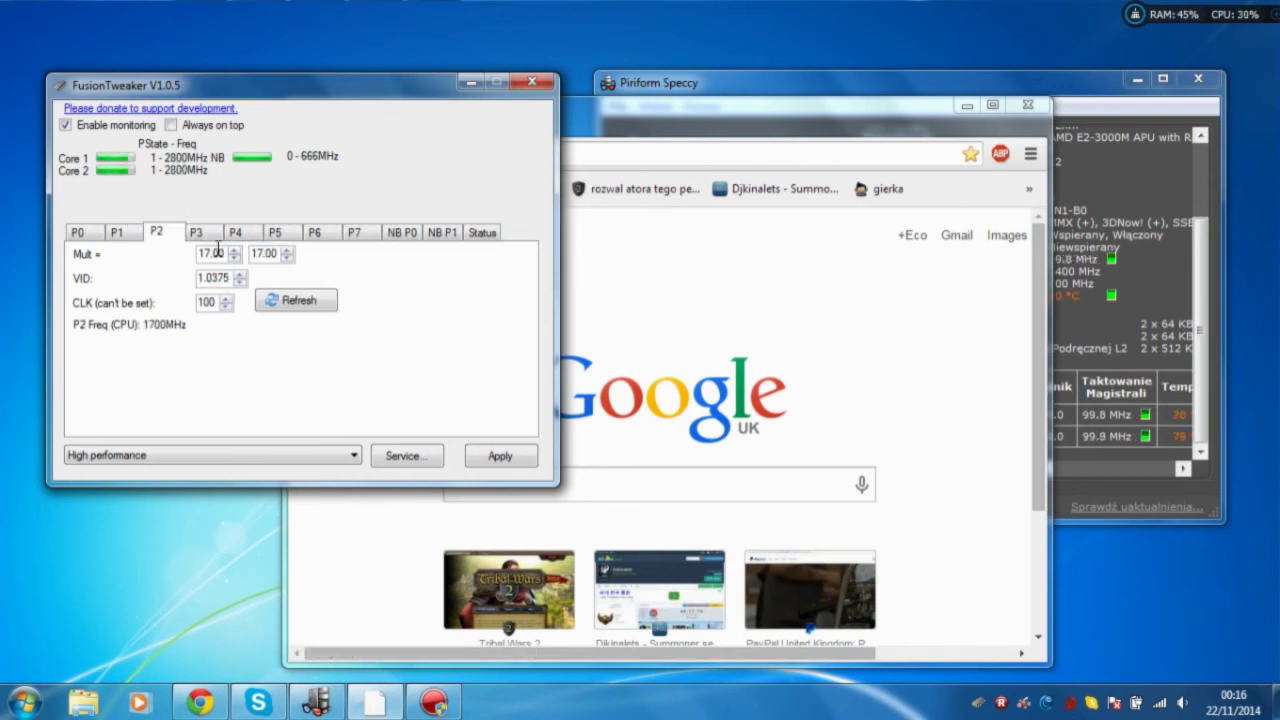
click(1026, 107)
- Check the core clocks and temperatures in Speccy's core table, with the FusionTweaker window beside Speccy
drag(974, 469, 963, 470)
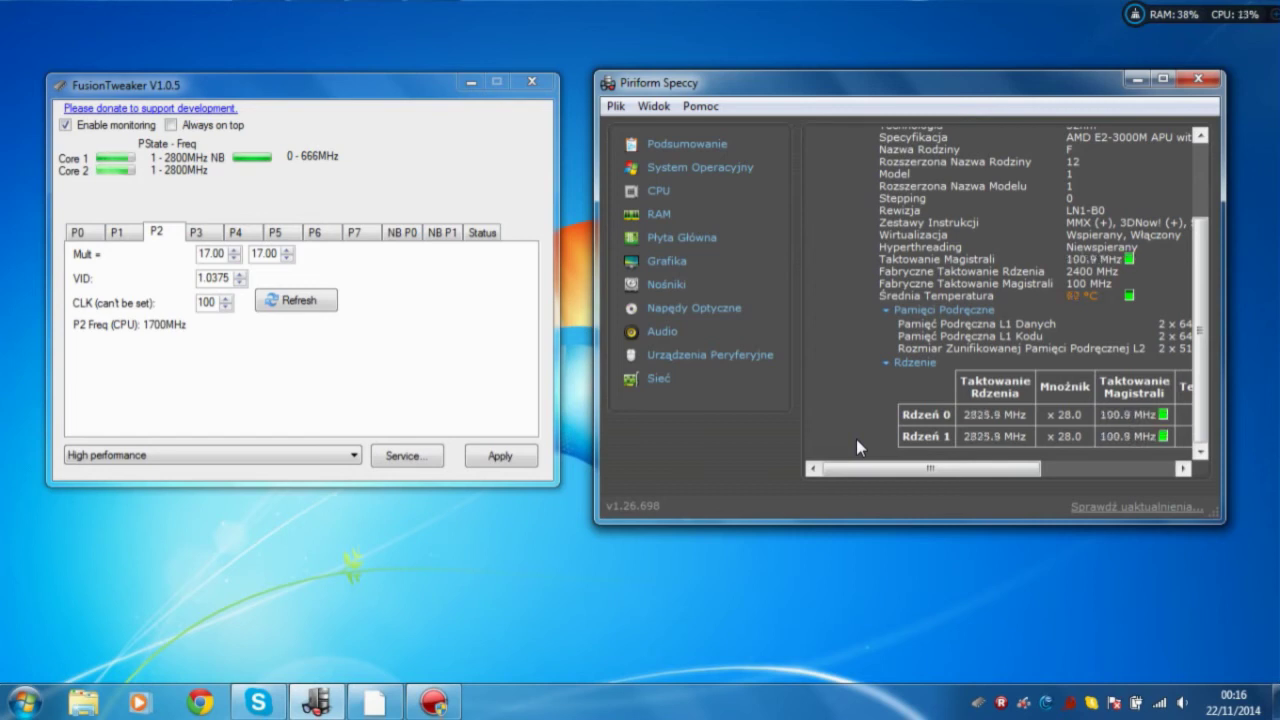
drag(862, 470, 980, 475)
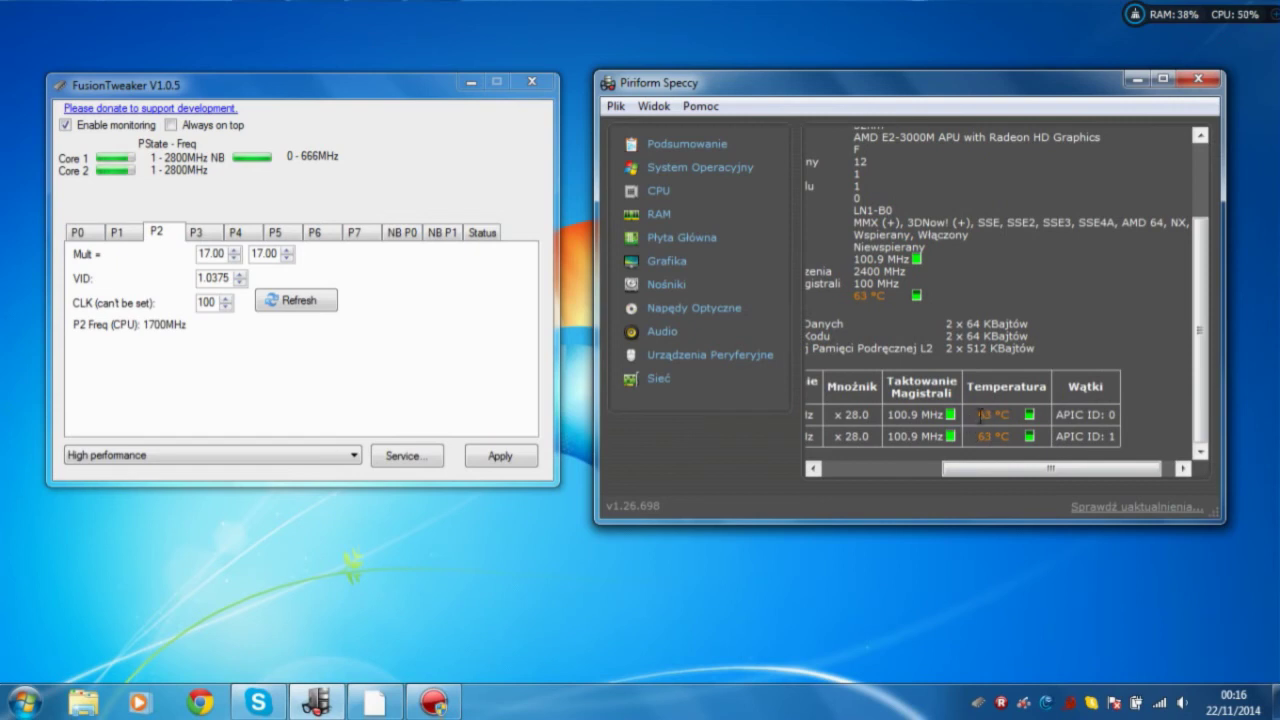
drag(1005, 416, 977, 414)
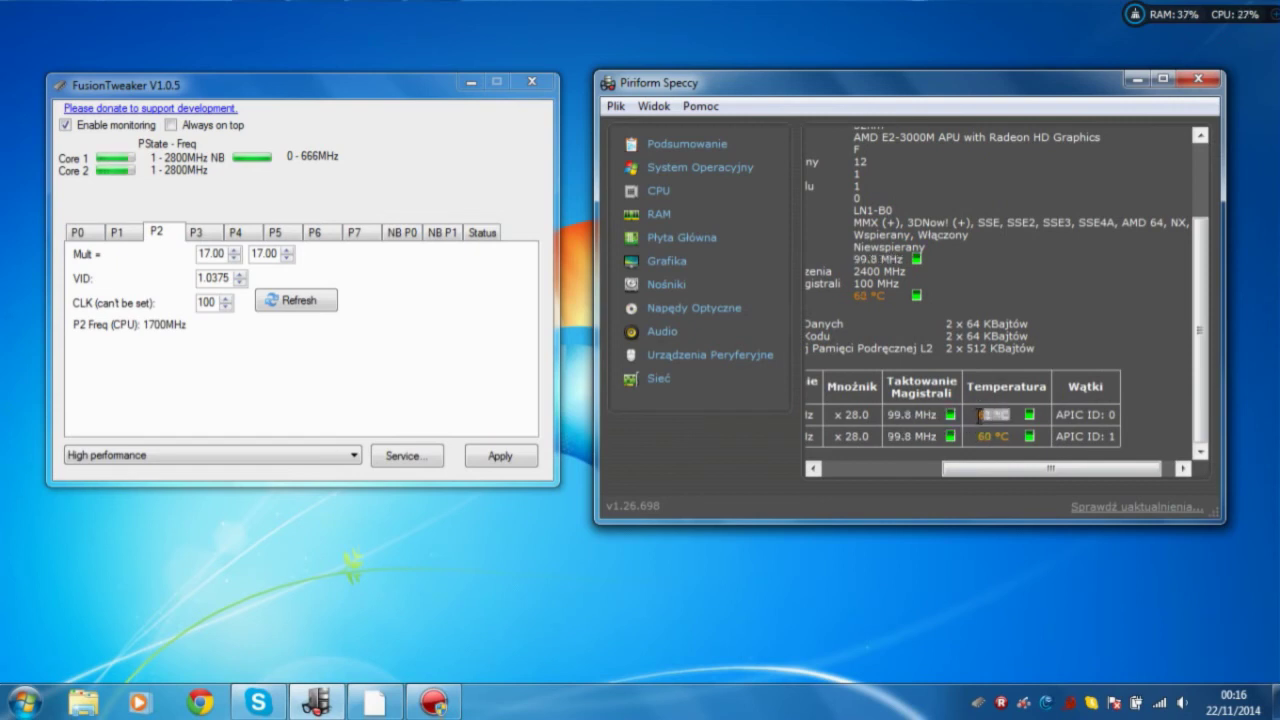
drag(1004, 468, 930, 464)
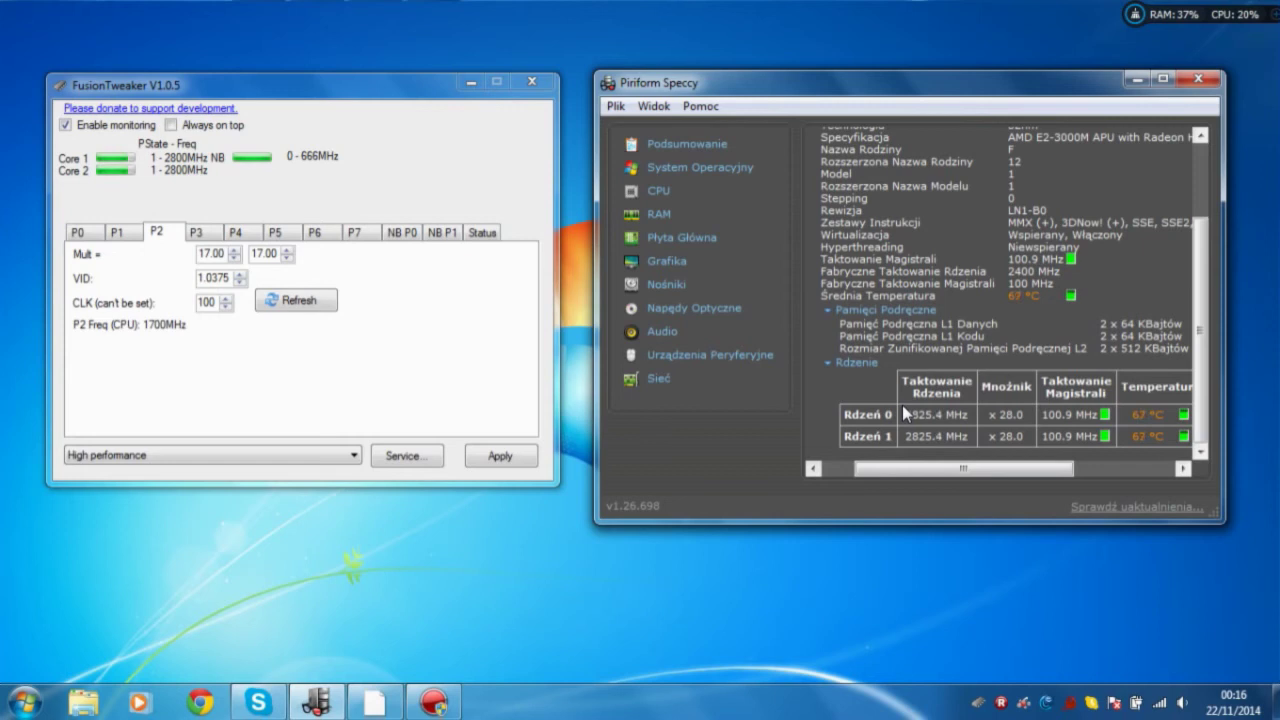
drag(231, 87, 656, 113)
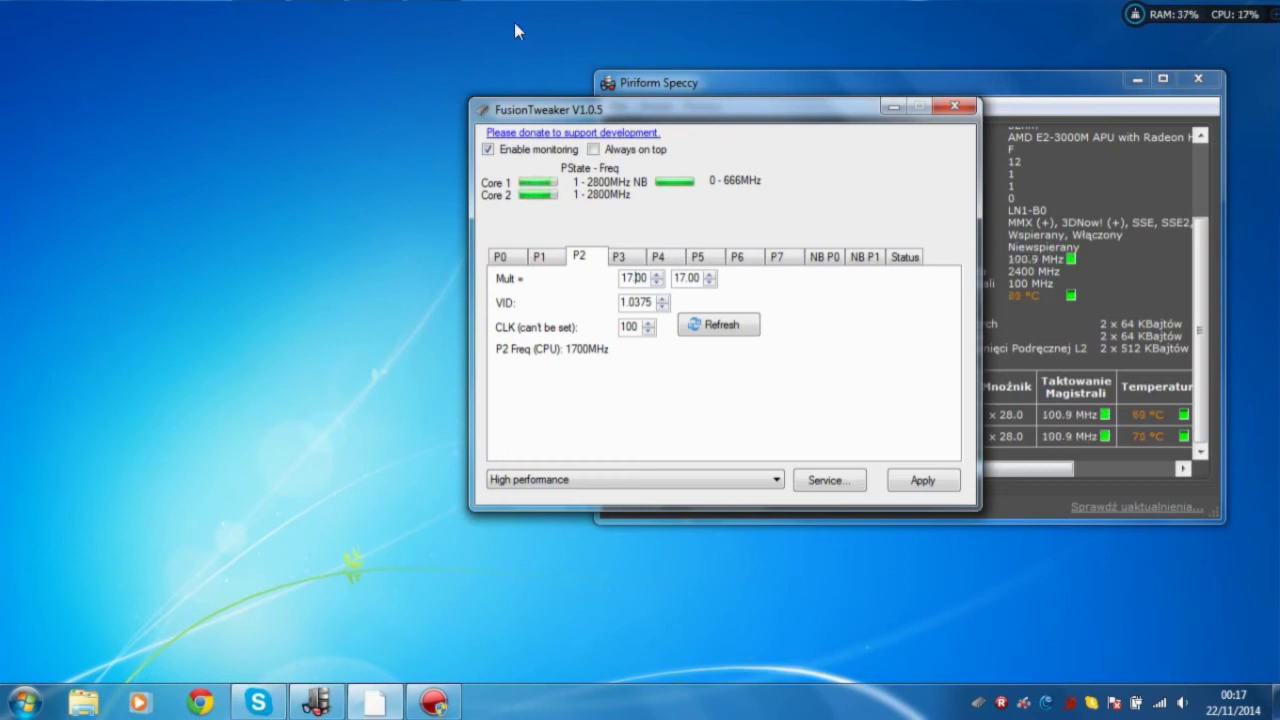
drag(745, 129, 341, 101)
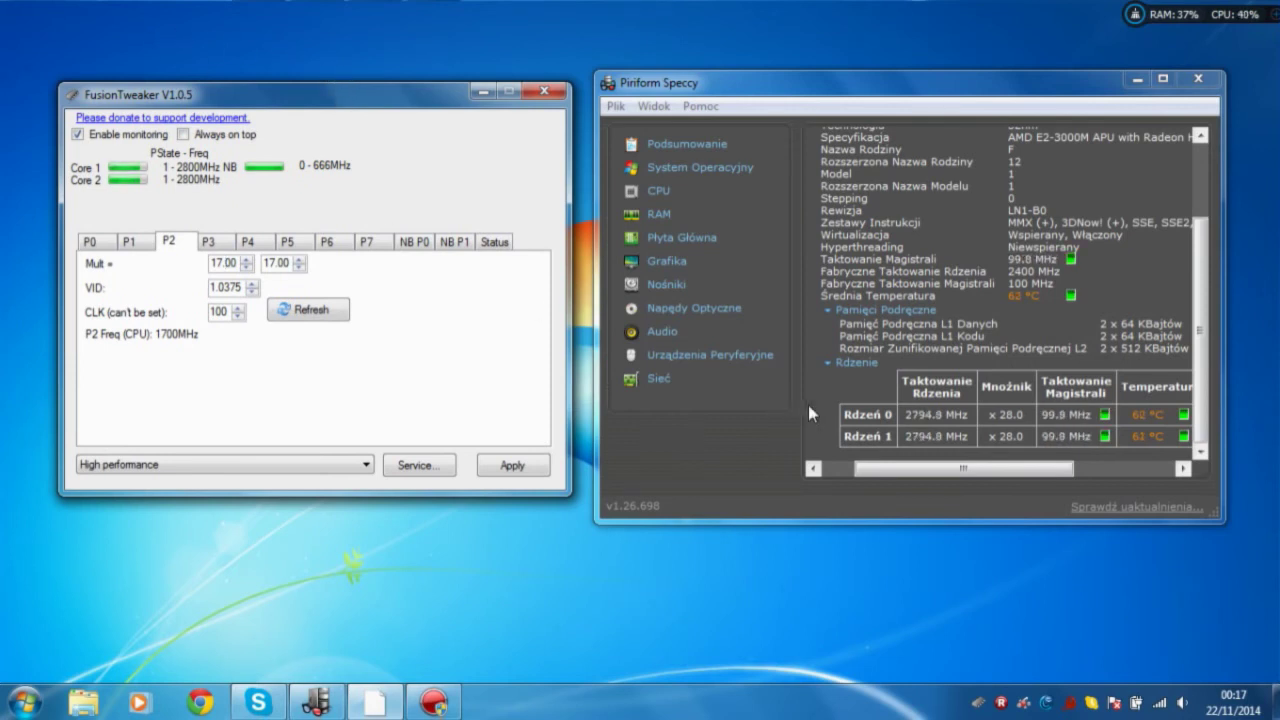
- Examine the CPU specification and each core's clock, multiplier, bus speed and temperature in Speccy
click(876, 474)
mouse_move(876, 471)
mouse_down()
mouse_move(982, 469)
mouse_move(846, 467)
mouse_move(880, 464)
mouse_up()
scroll(852, 250, up, 3)
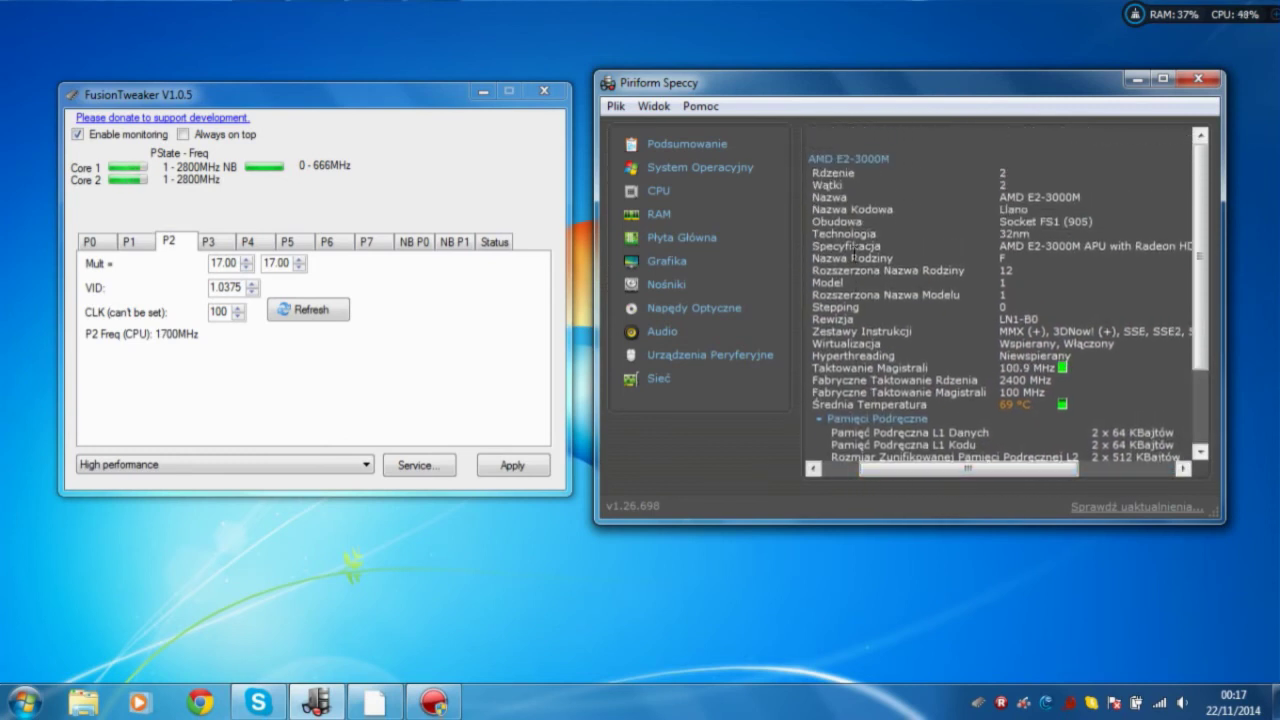
drag(964, 471, 918, 470)
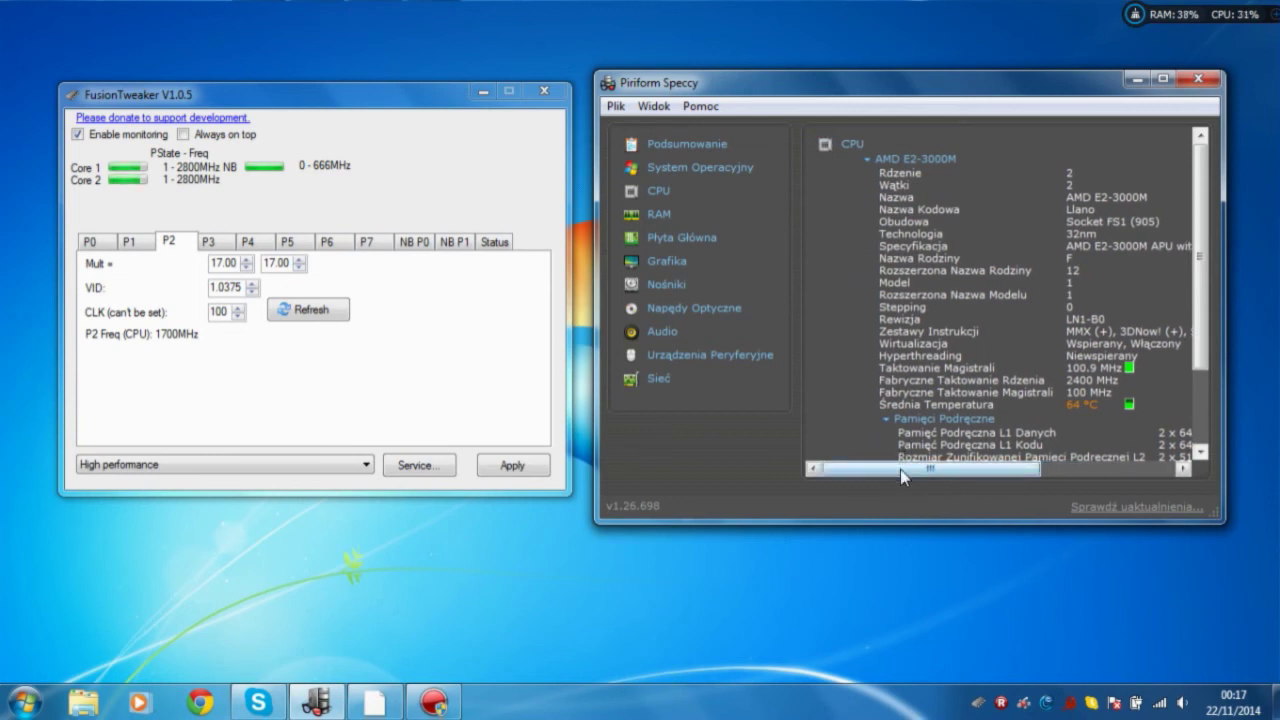
drag(892, 469, 1024, 469)
scroll(1140, 360, down, 3)
scroll(1148, 353, down, 1)
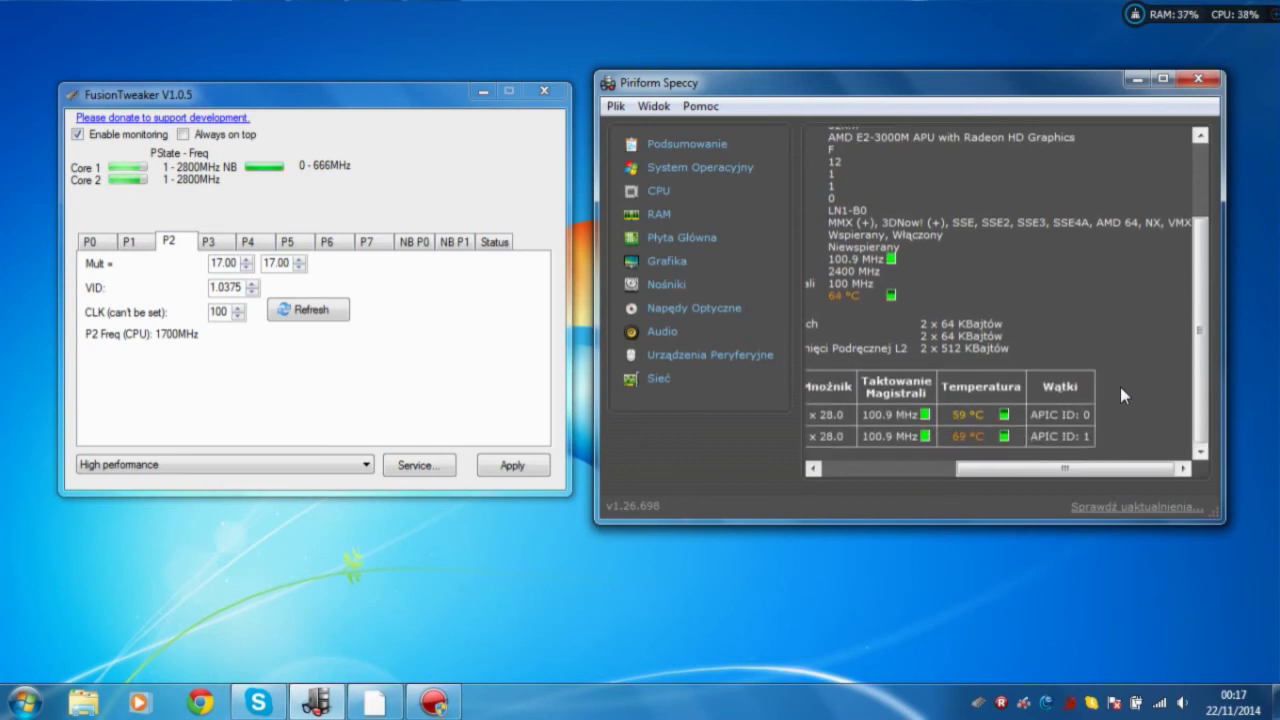
drag(1026, 473, 905, 471)
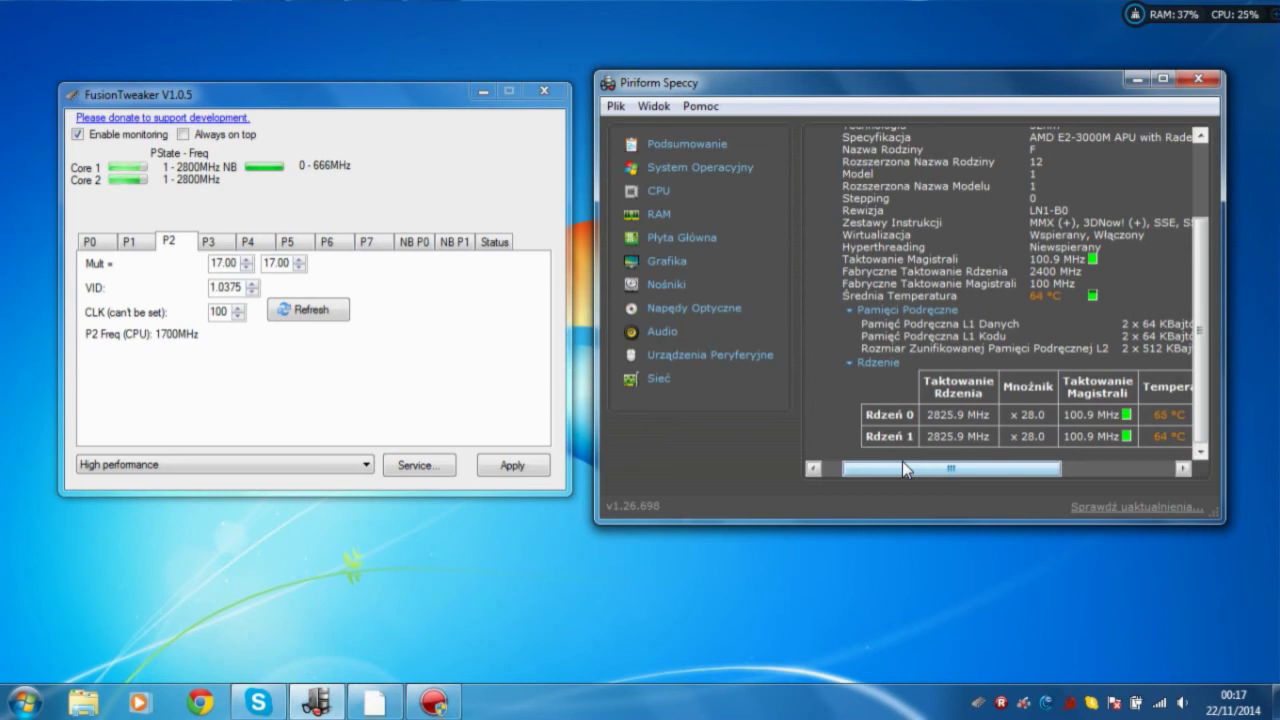
- Check the P1 settings in FusionTweaker and close the program
click(237, 97)
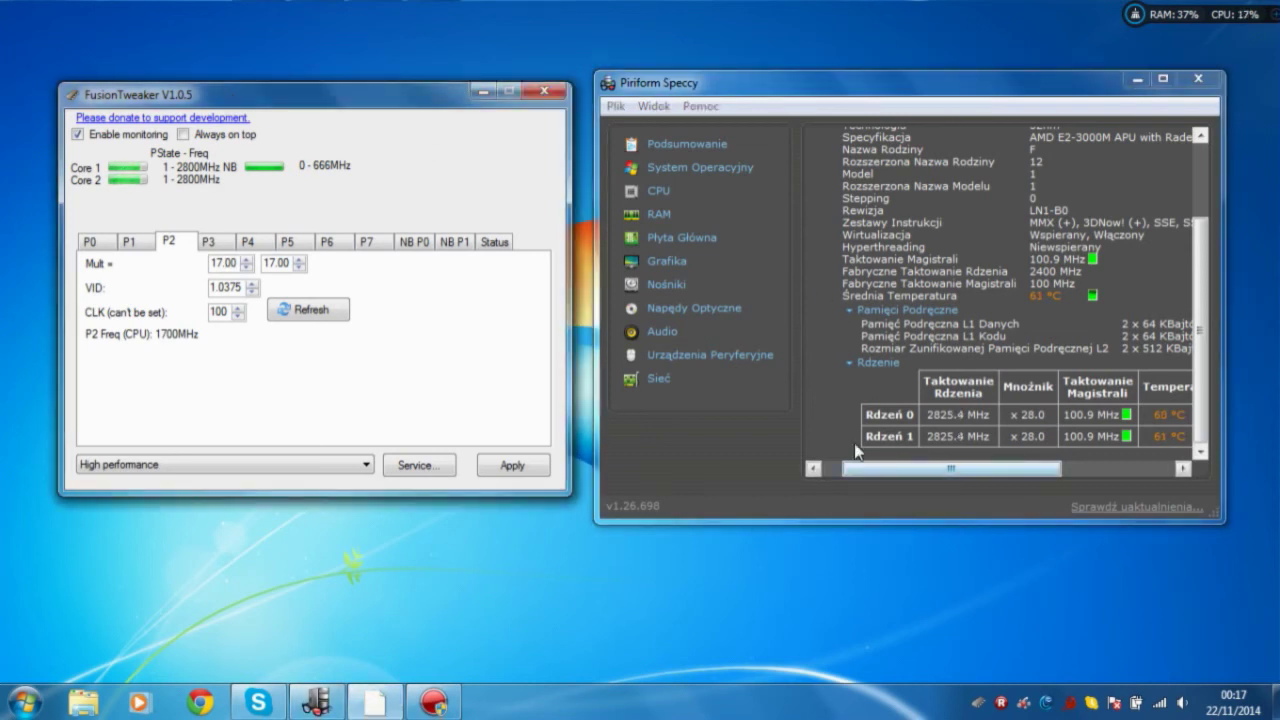
click(128, 241)
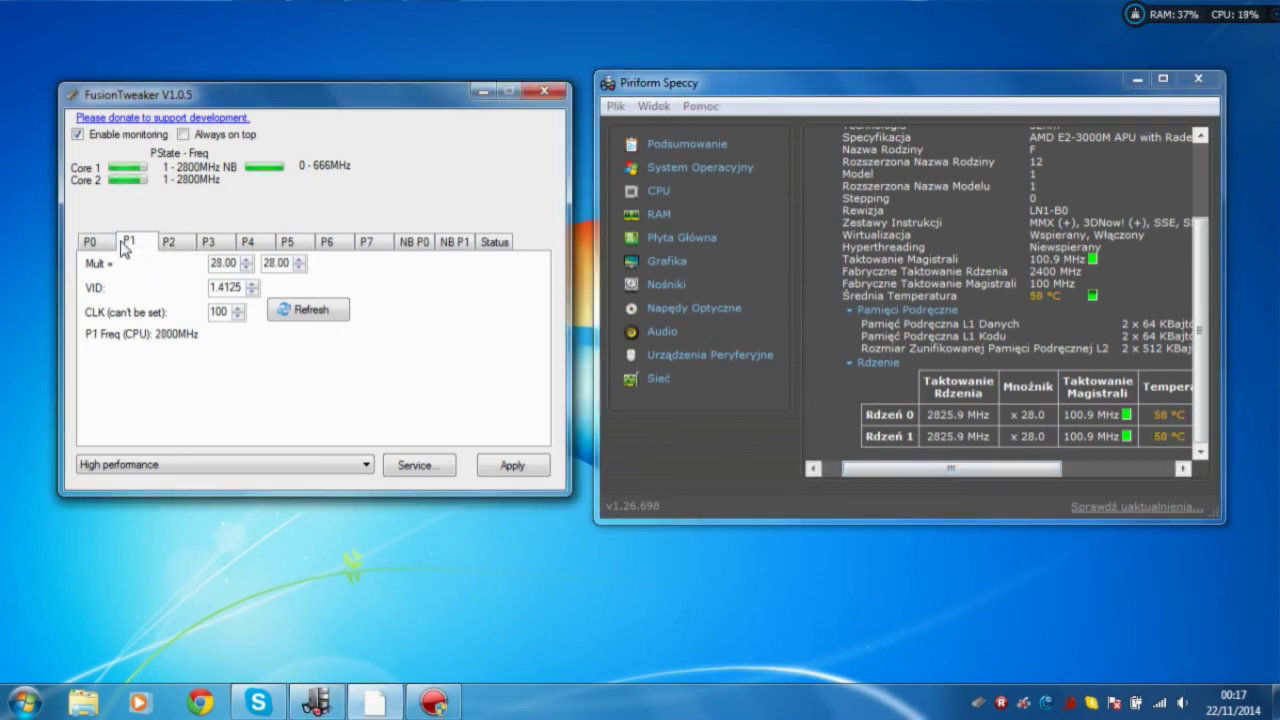
mouse_move(16, 44)
mouse_down()
mouse_move(598, 563)
mouse_move(564, 337)
mouse_move(92, 34)
mouse_move(16, 38)
mouse_up()
click(544, 91)
- Look over the hidden desktop program icons and move the Speccy window slightly lower on the desktop
click(24, 700)
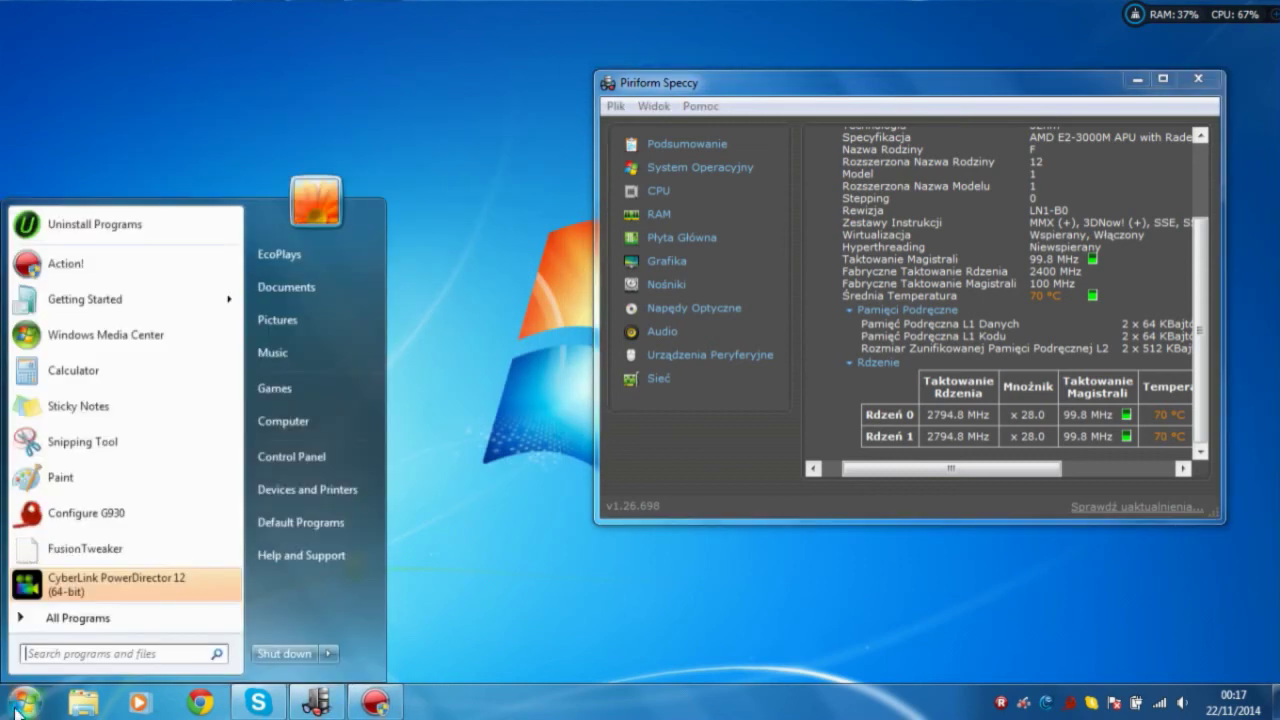
click(476, 571)
double_click(476, 571)
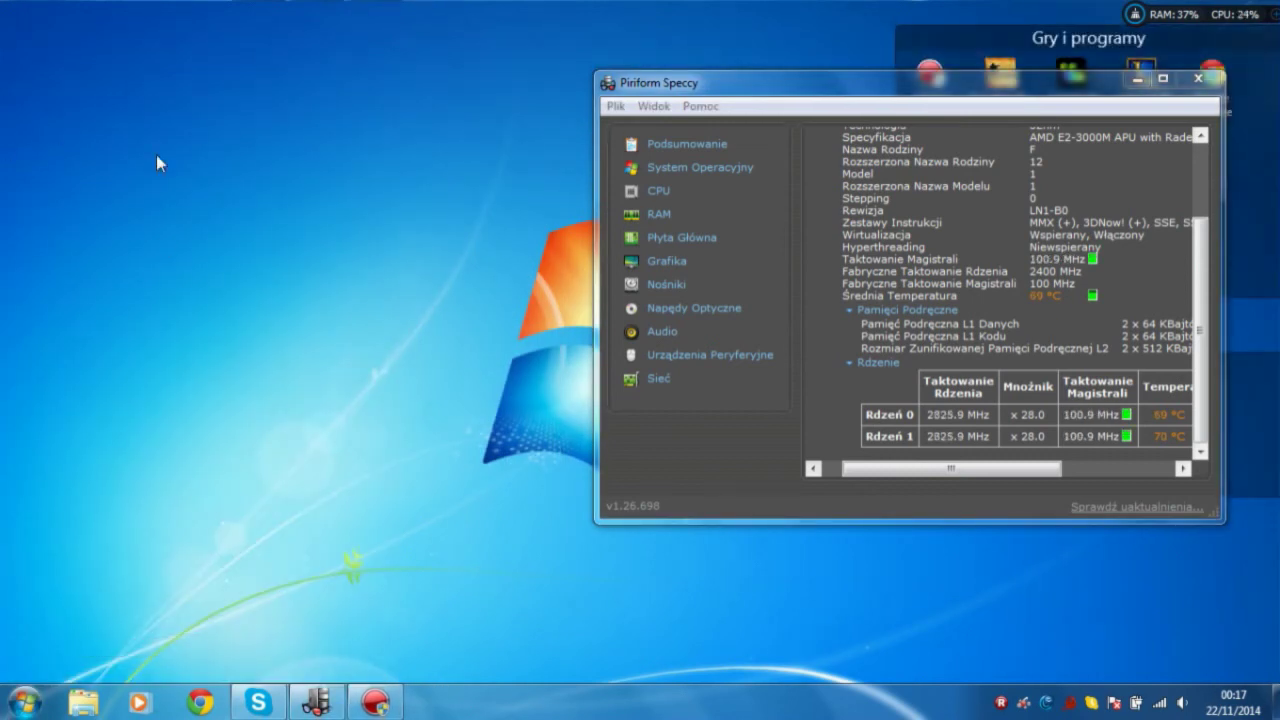
drag(980, 85, 971, 116)
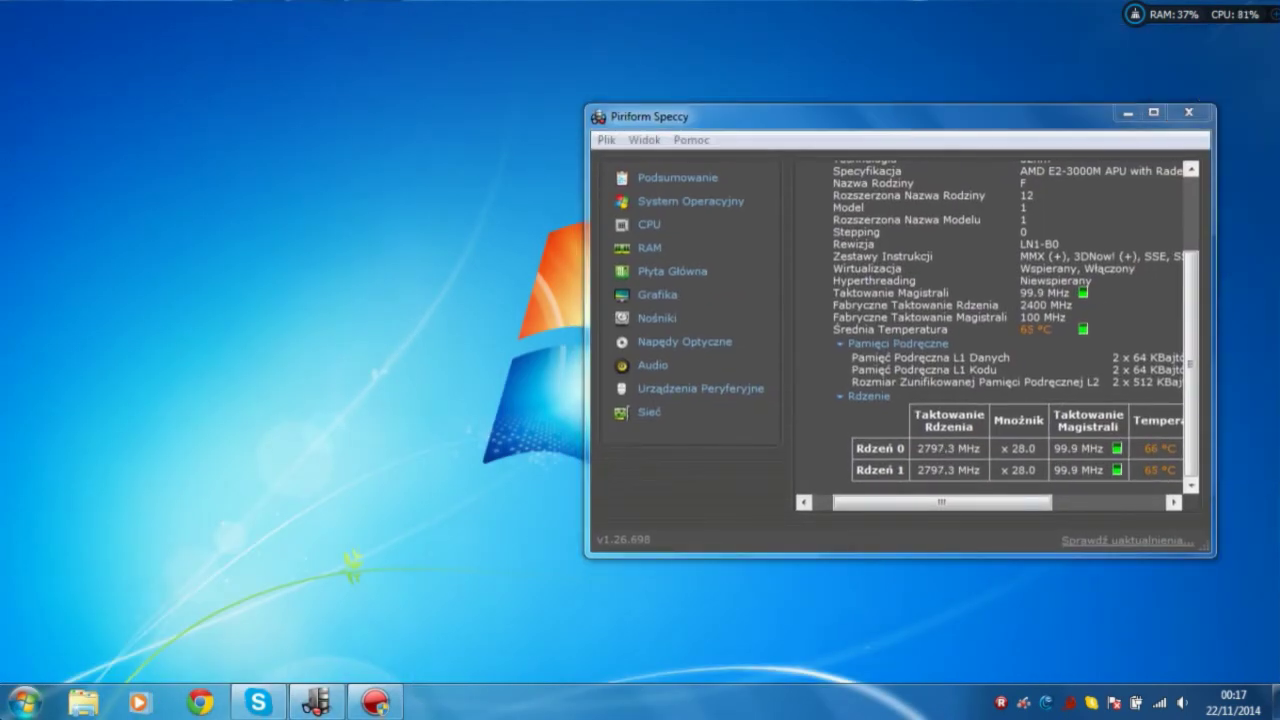
- Reopen FusionTweaker from the Program Files\FusionTweaker folder on drive C: and close the folder window
click(24, 700)
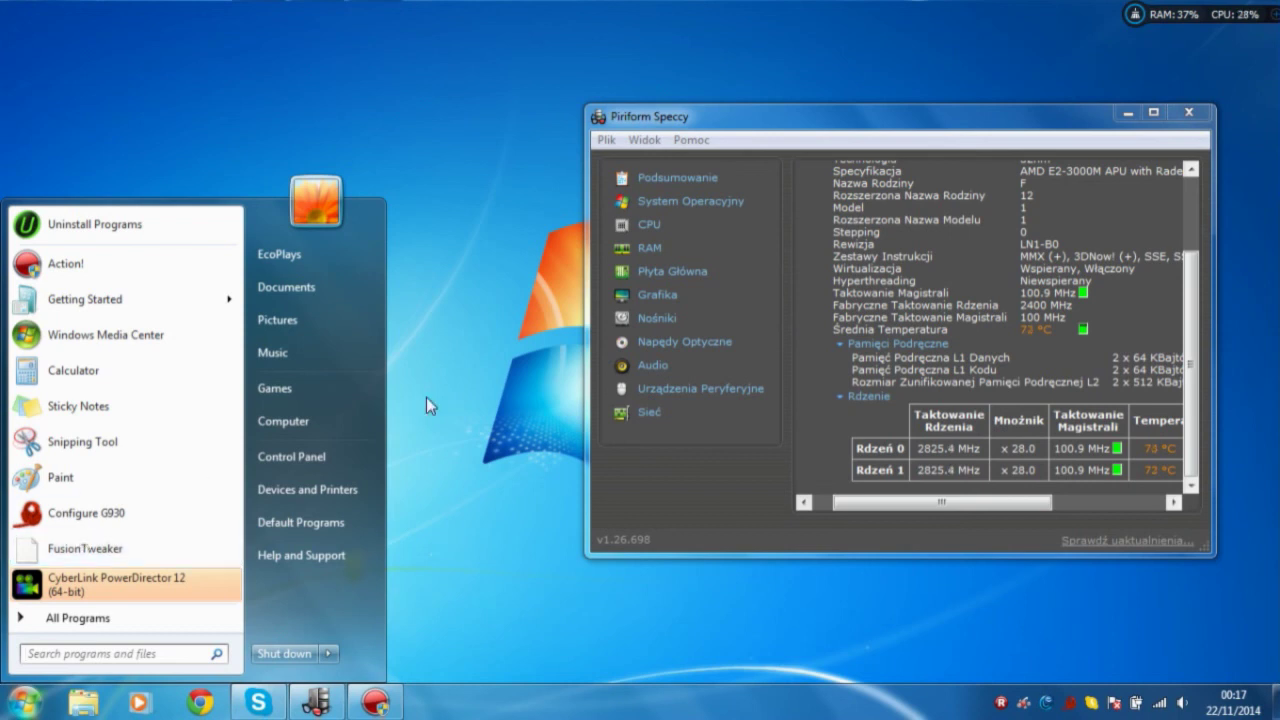
click(330, 415)
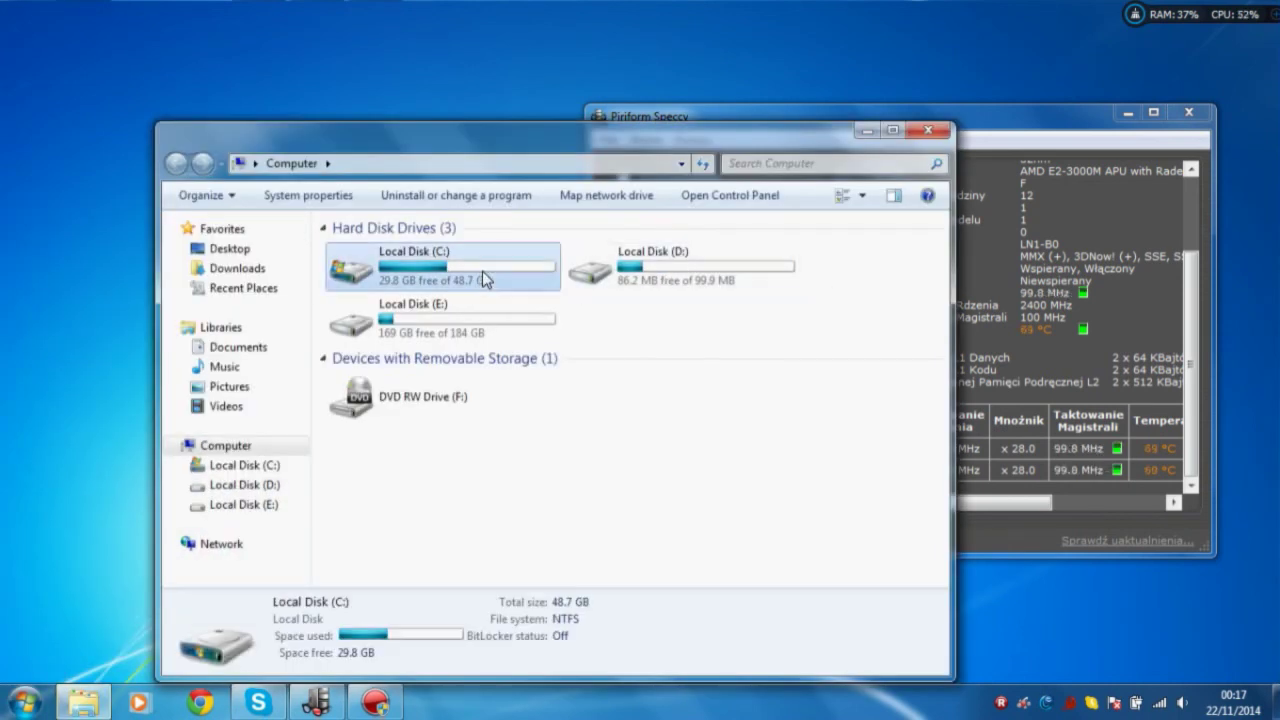
double_click(482, 271)
double_click(420, 328)
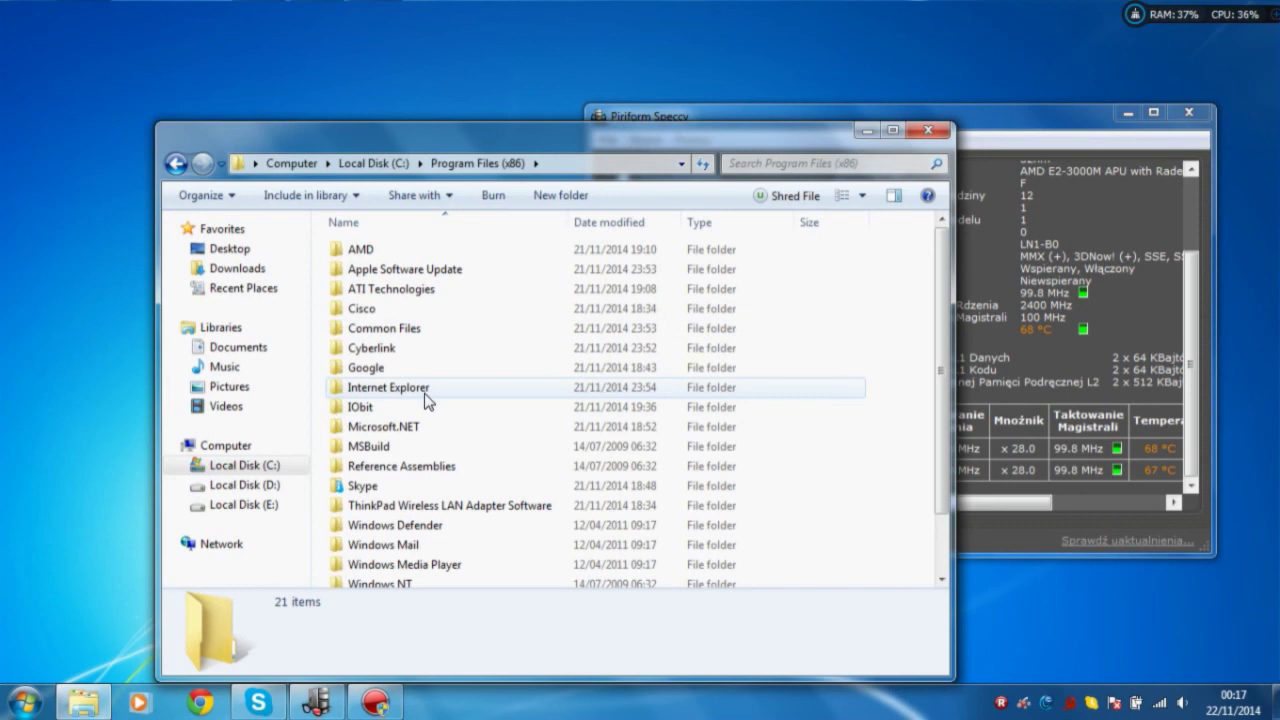
scroll(420, 303, down, 1)
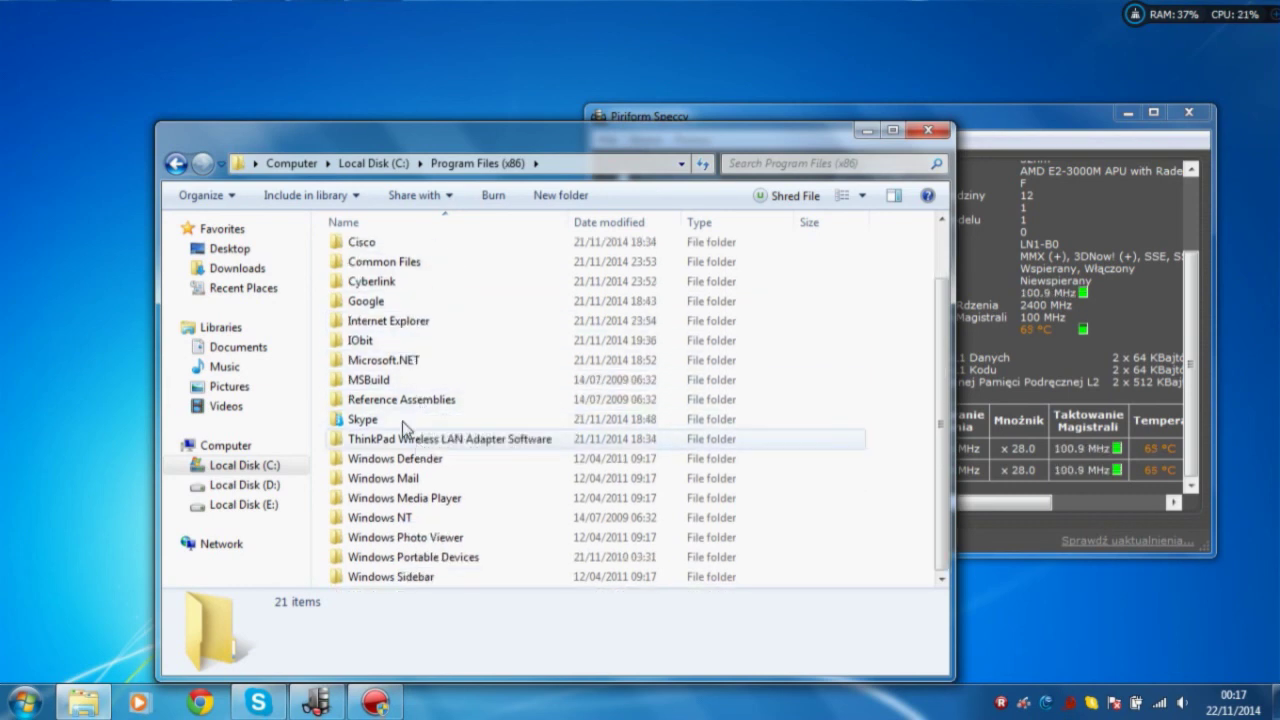
scroll(402, 421, up, 1)
click(176, 163)
double_click(366, 308)
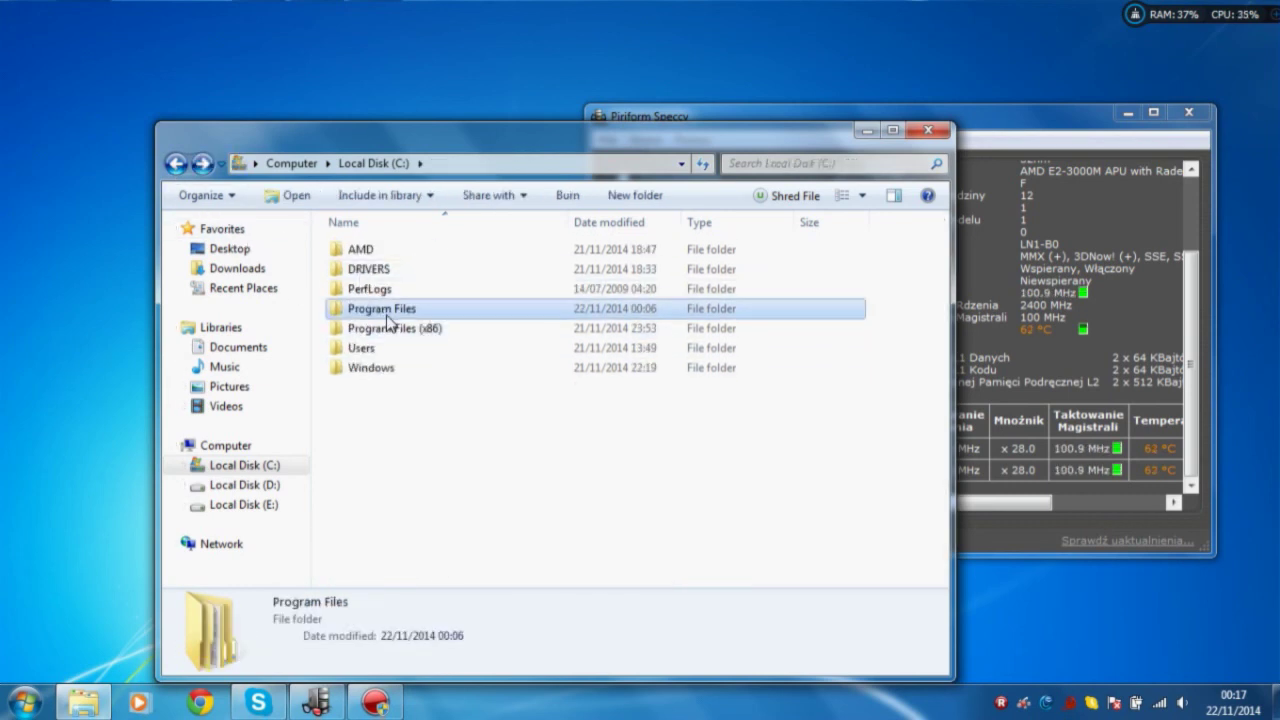
double_click(415, 370)
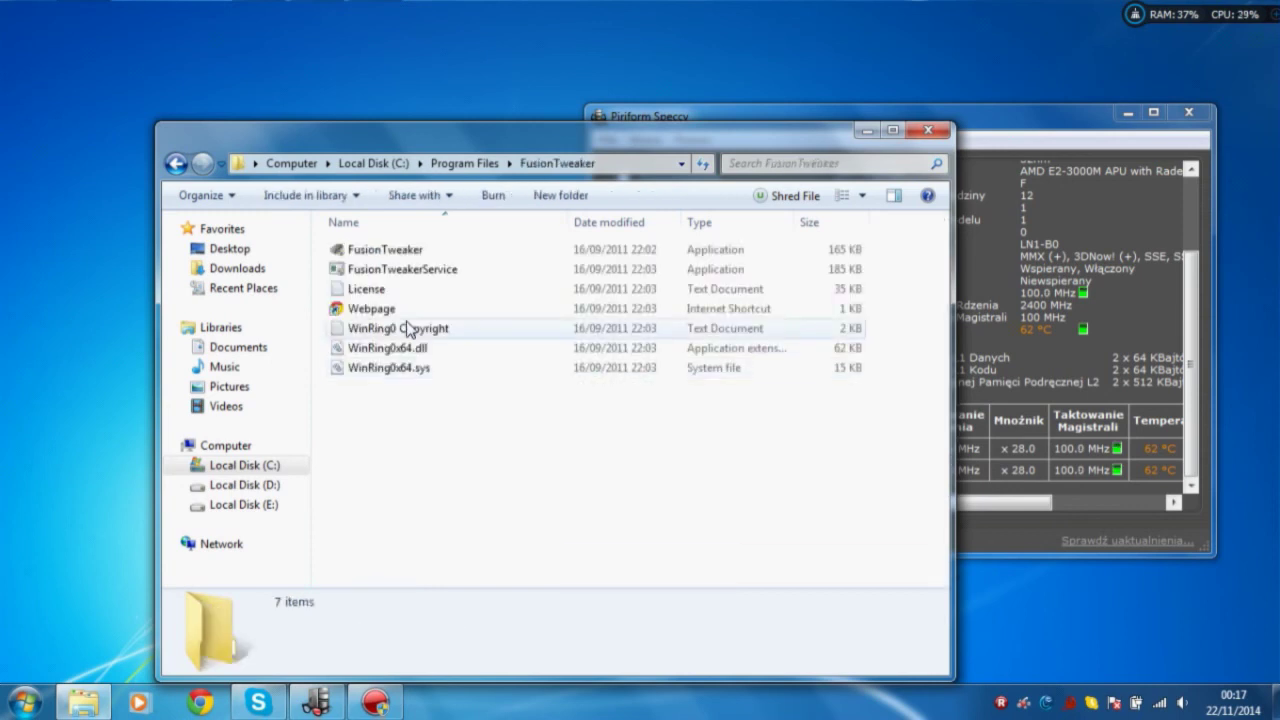
click(385, 250)
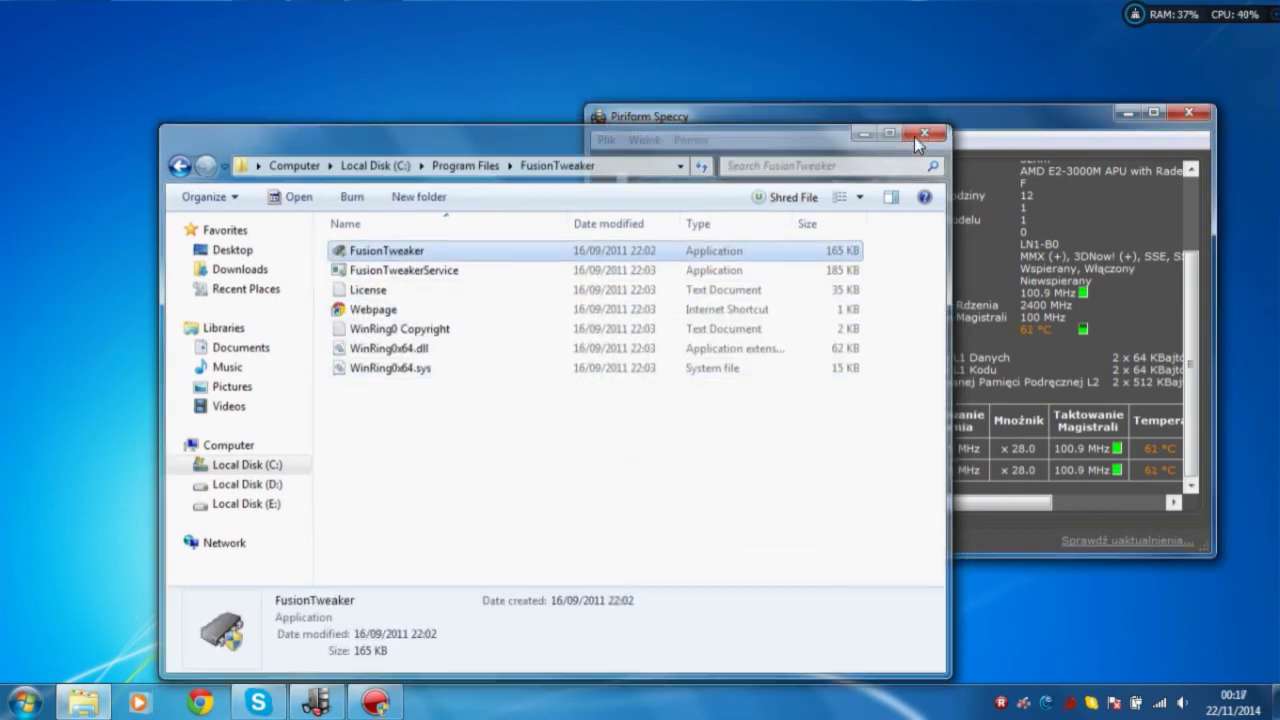
click(920, 133)
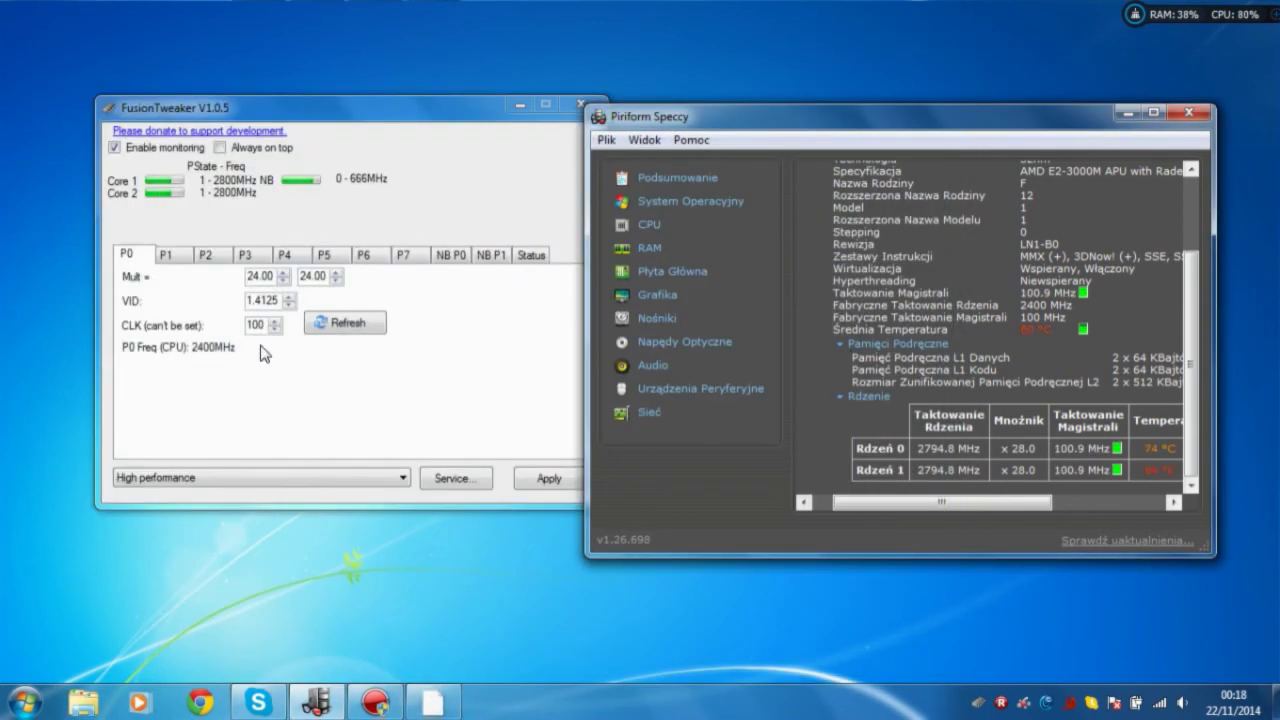
- Set both P1 core multipliers to 24.00 and apply the change
click(173, 250)
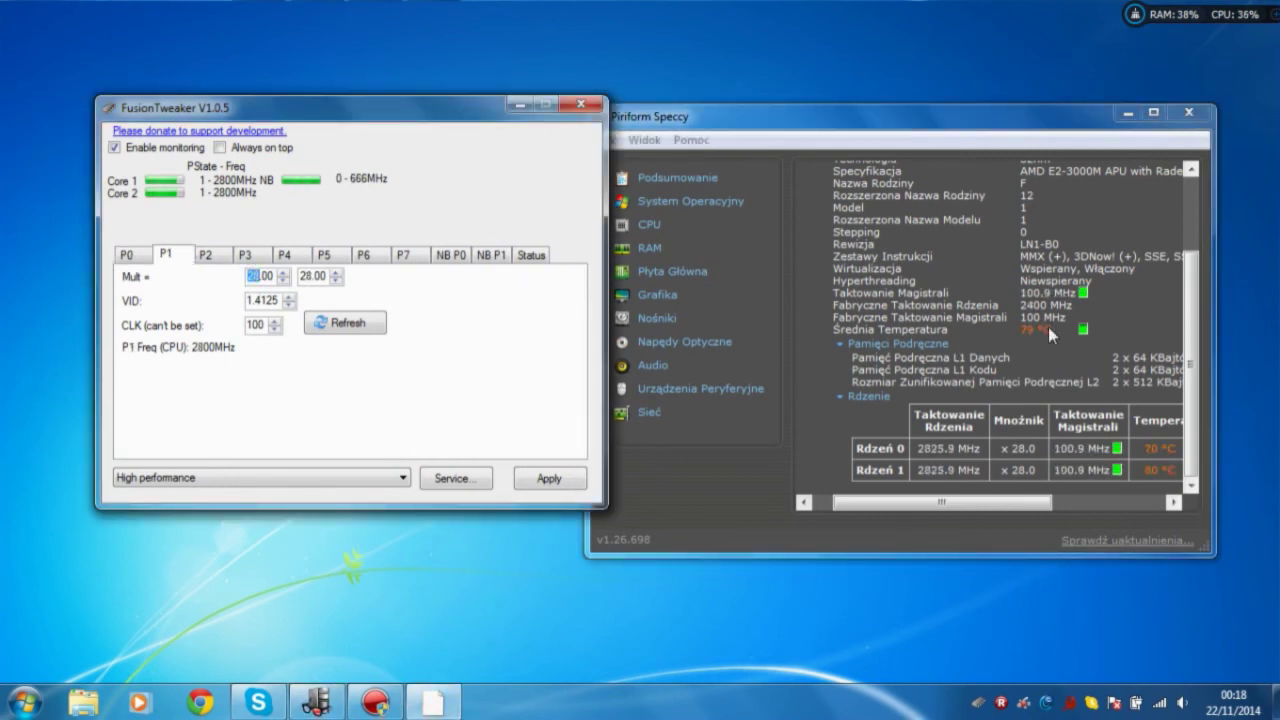
click(284, 281)
click(284, 281)
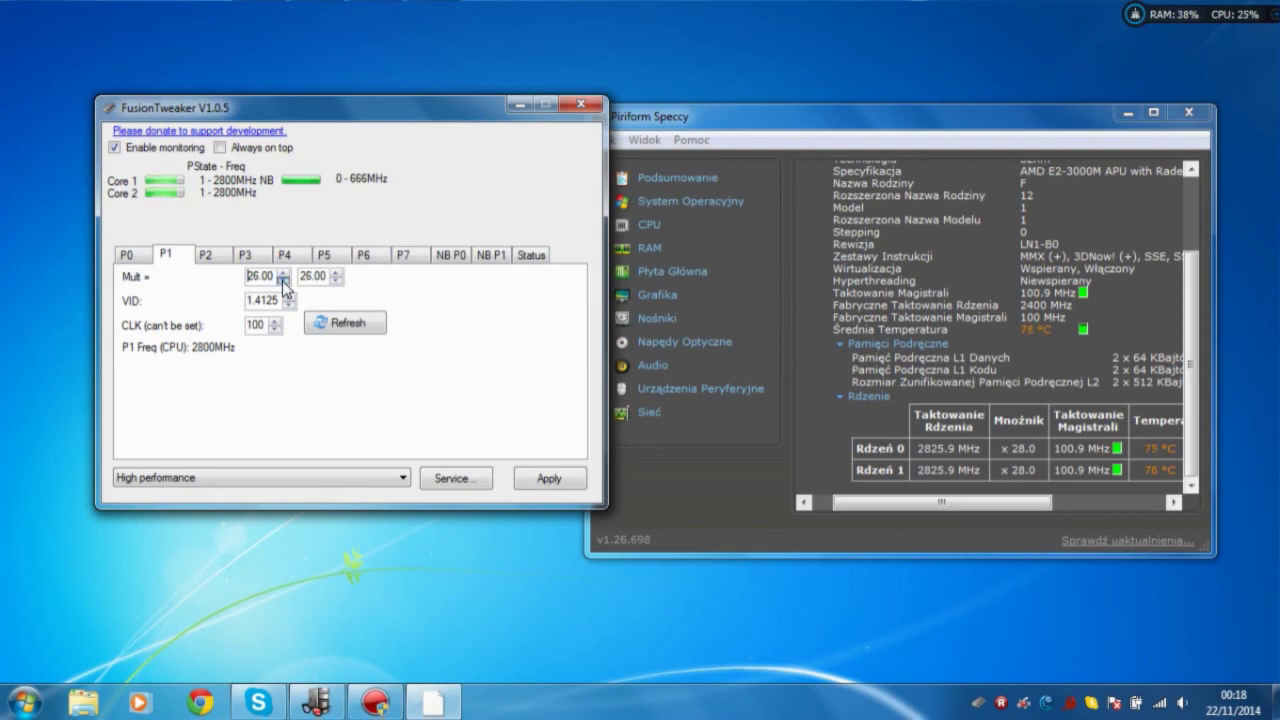
click(284, 280)
click(284, 280)
click(550, 479)
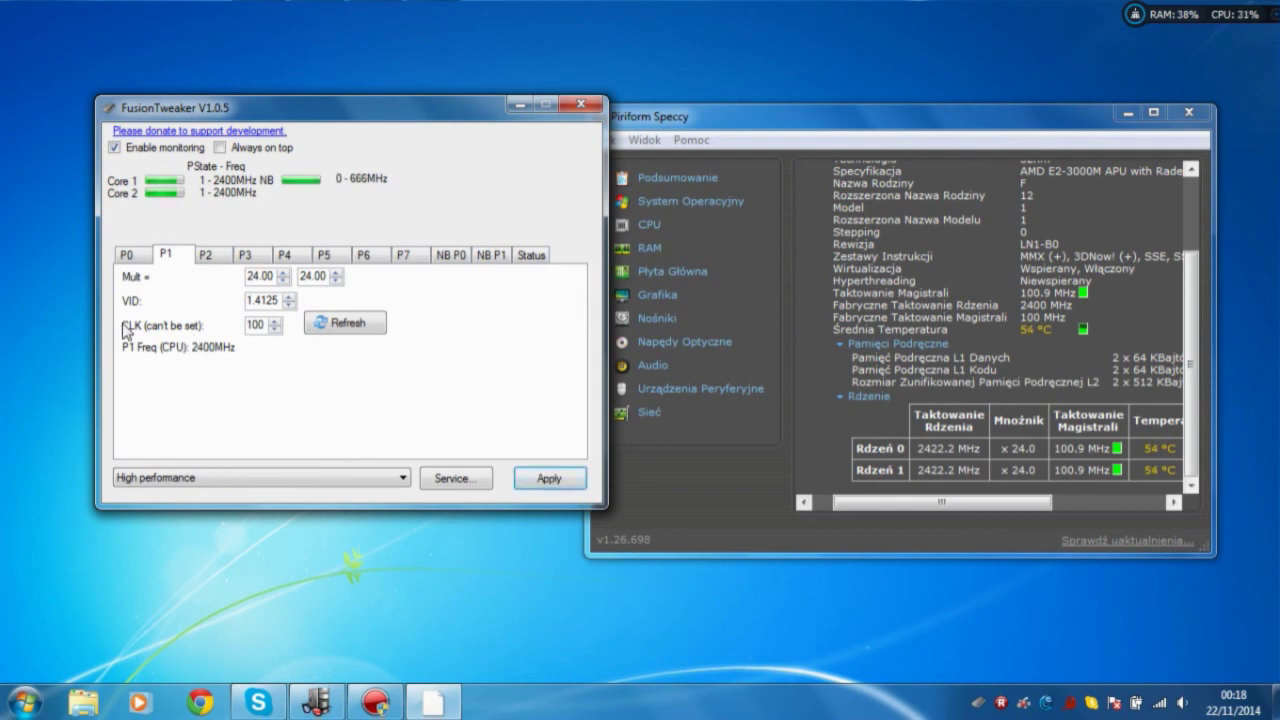
- Check the core readings in Speccy and review the available power profiles in FusionTweaker, keeping High performance
click(1055, 449)
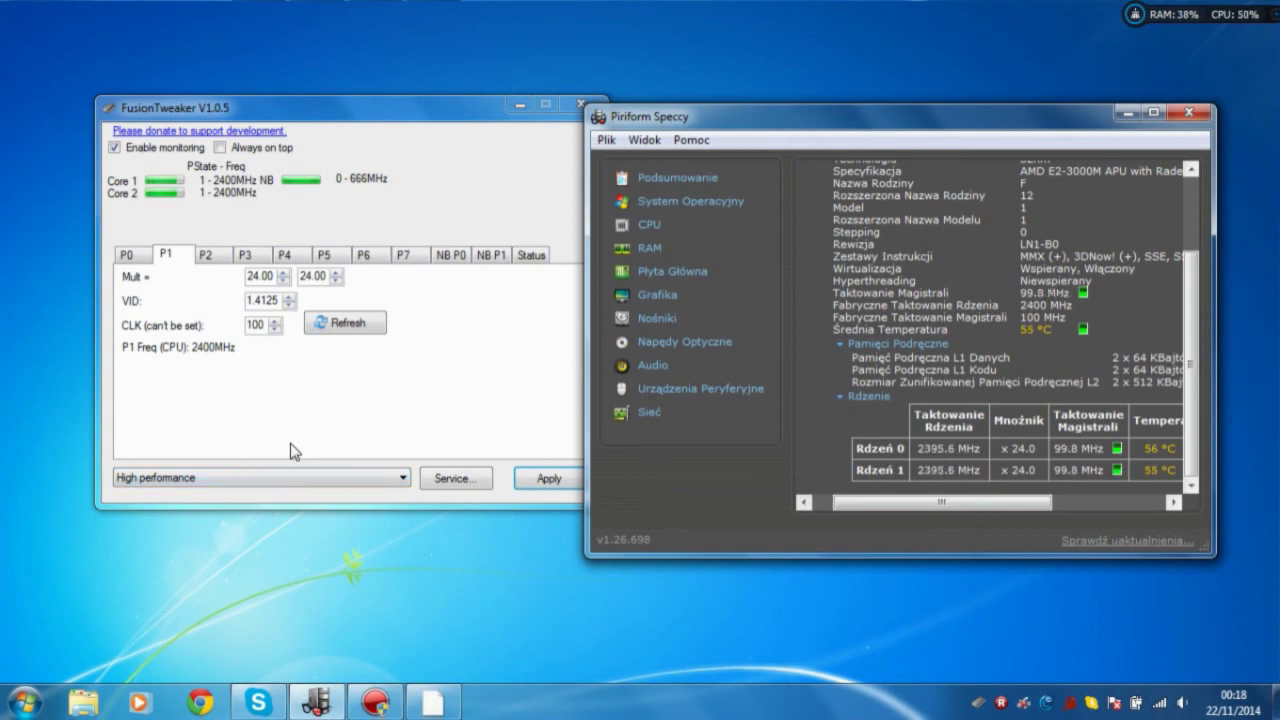
click(240, 474)
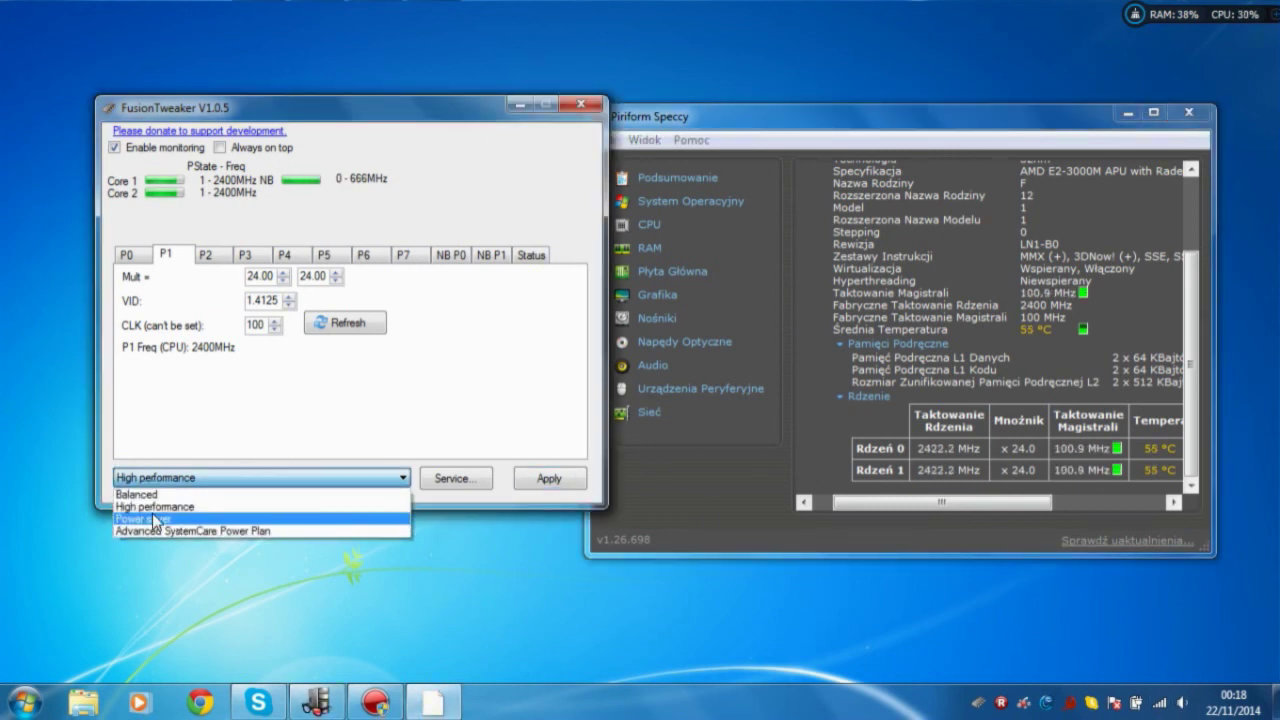
click(418, 457)
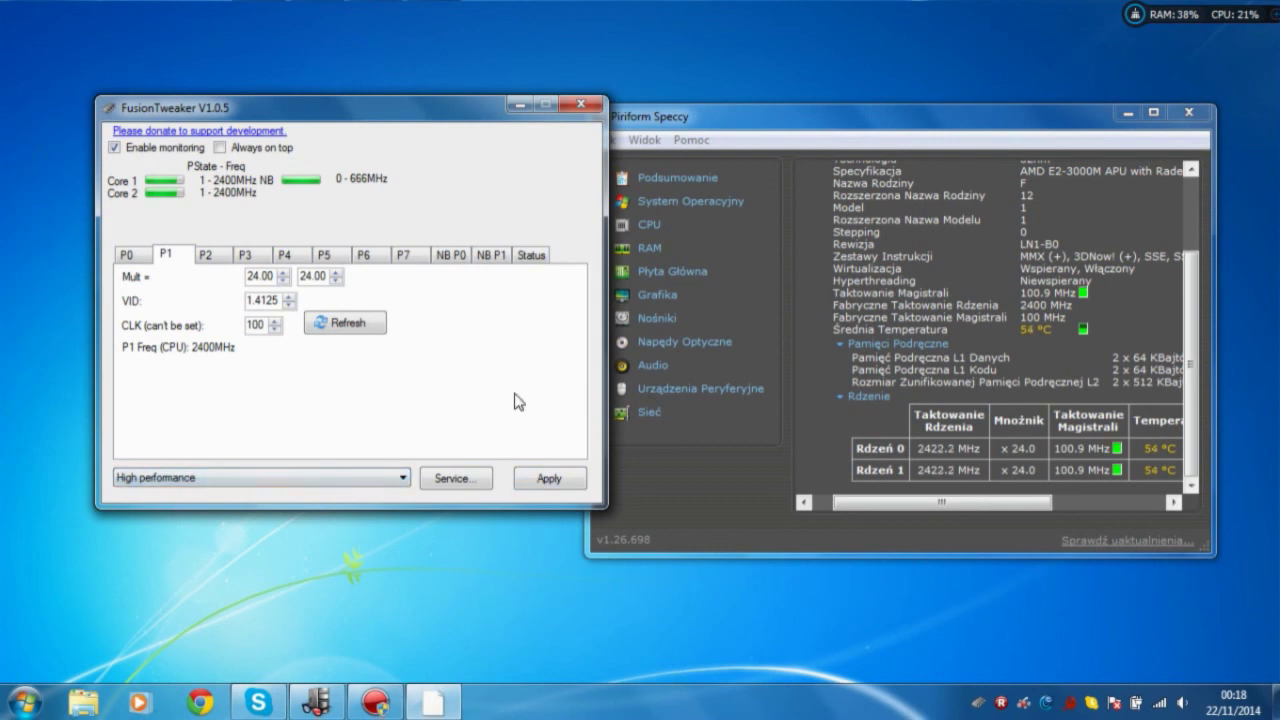